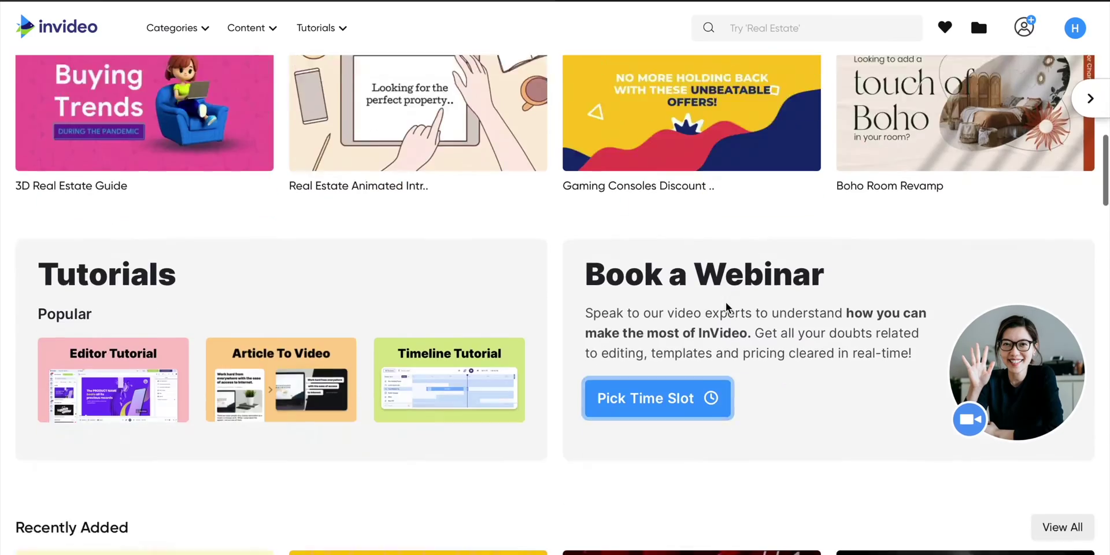
Scroll down to Top Categories and advance its carousel twice to later categories
scroll(727, 310, down, 3)
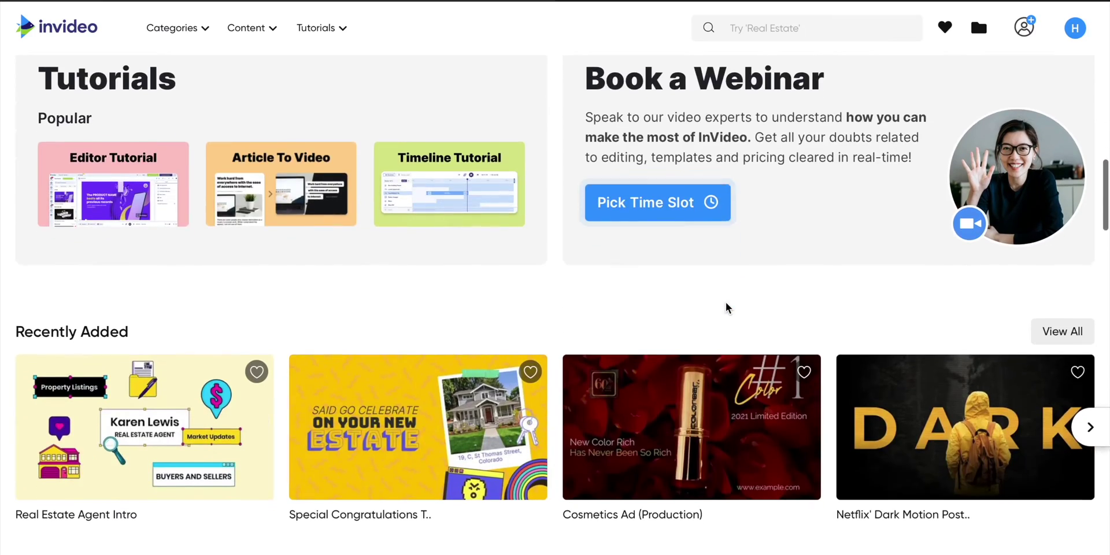
scroll(726, 310, down, 5)
scroll(727, 306, down, 14)
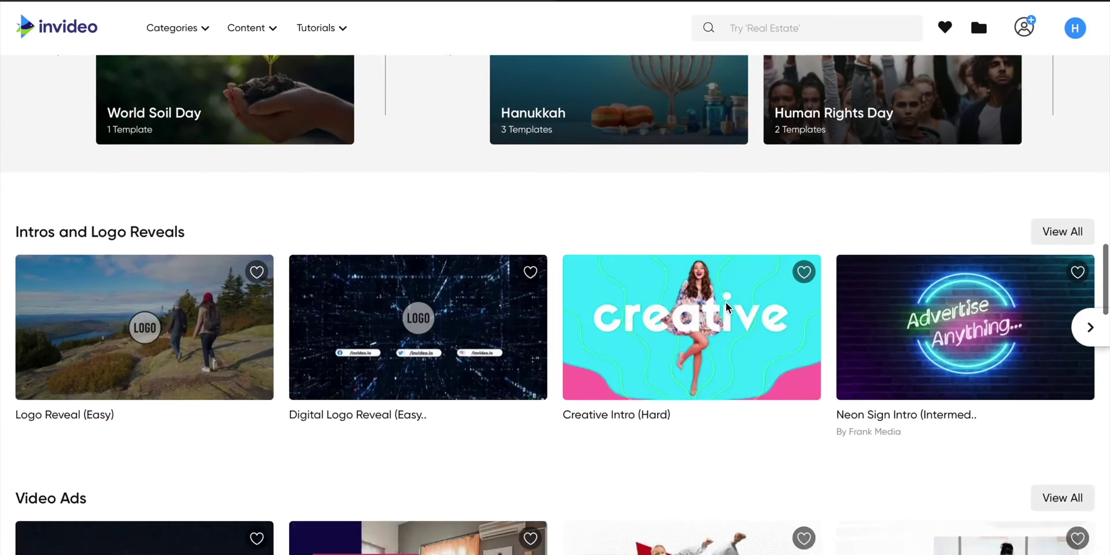
scroll(728, 306, down, 4)
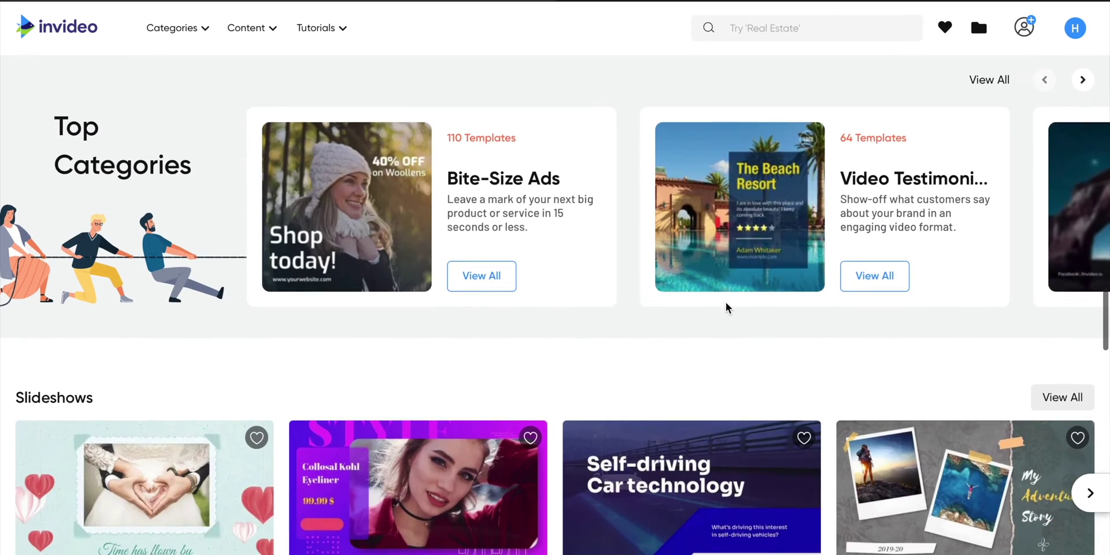
scroll(726, 307, up, 1)
click(1082, 146)
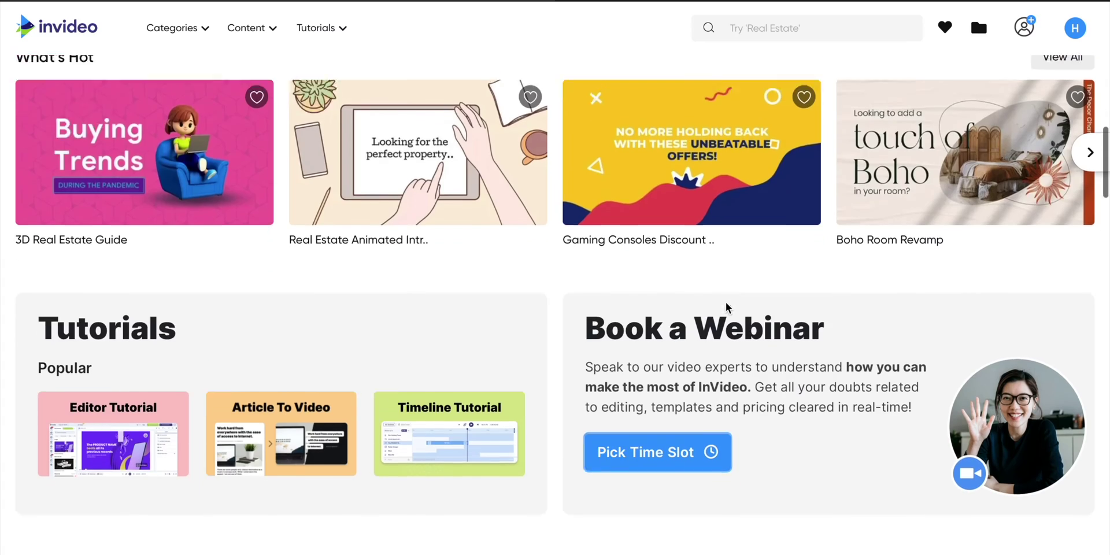
scroll(727, 307, down, 6)
scroll(726, 307, down, 12)
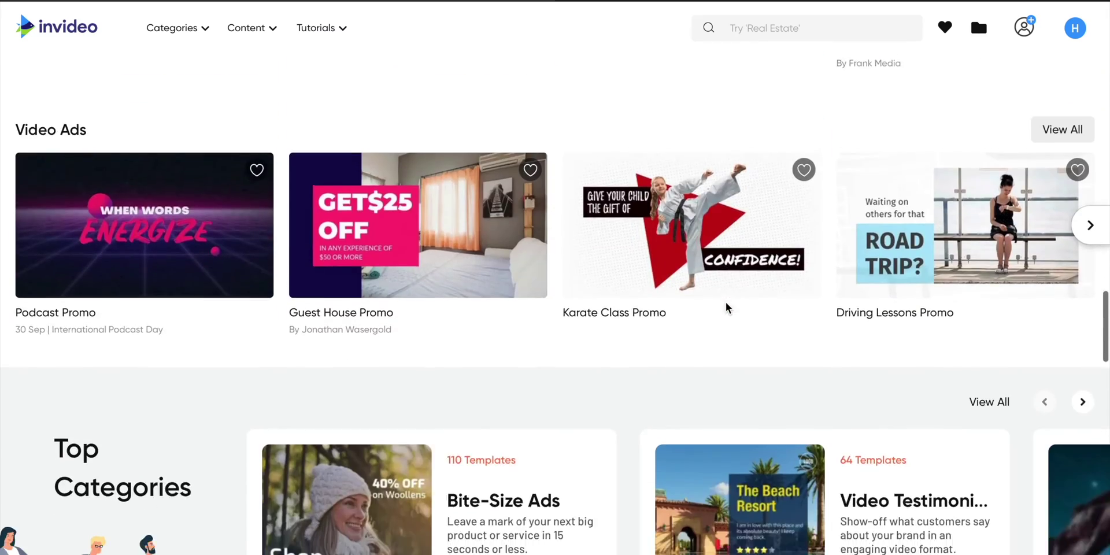
scroll(727, 308, down, 5)
scroll(727, 308, up, 1)
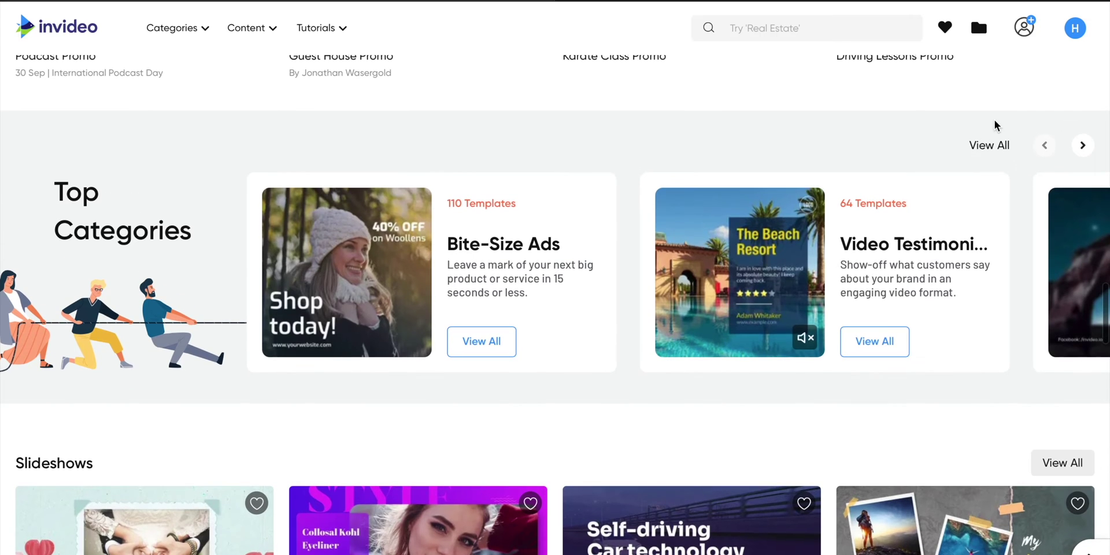
click(1083, 145)
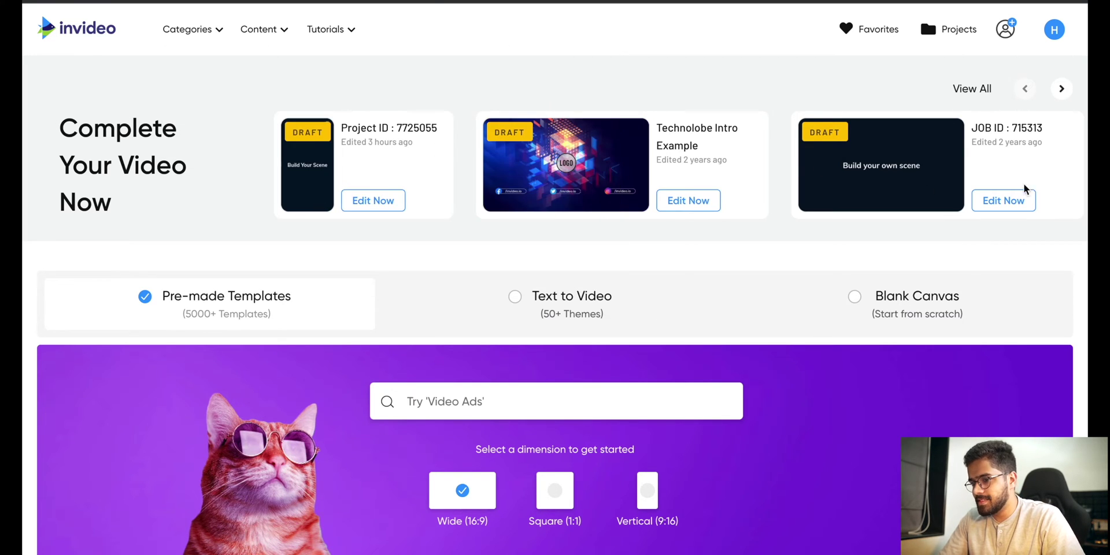
Scroll down the dashboard toward the template search area
scroll(769, 262, down, 1)
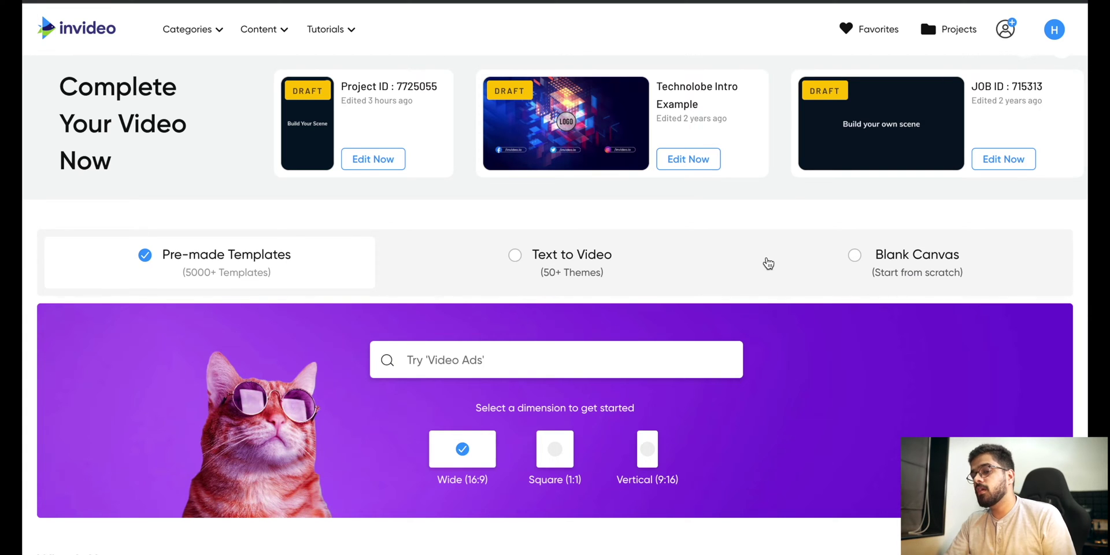
scroll(769, 263, down, 1)
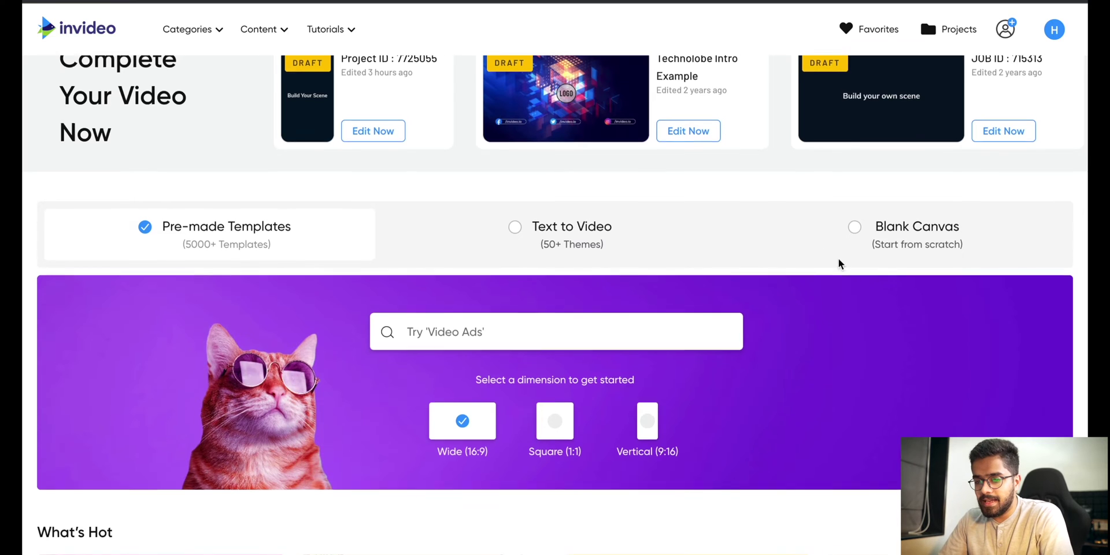
scroll(842, 264, down, 1)
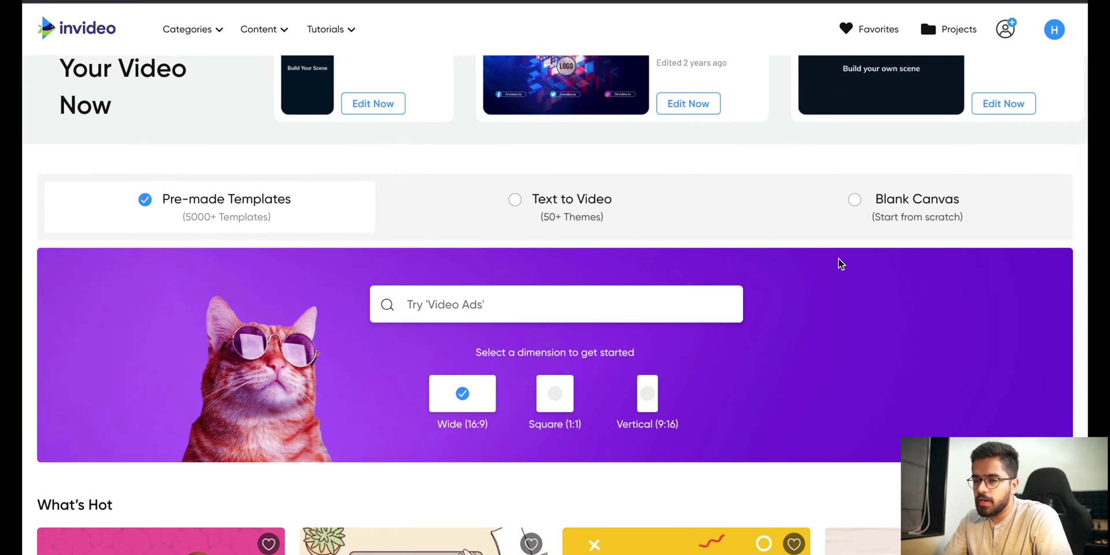
scroll(839, 262, down, 3)
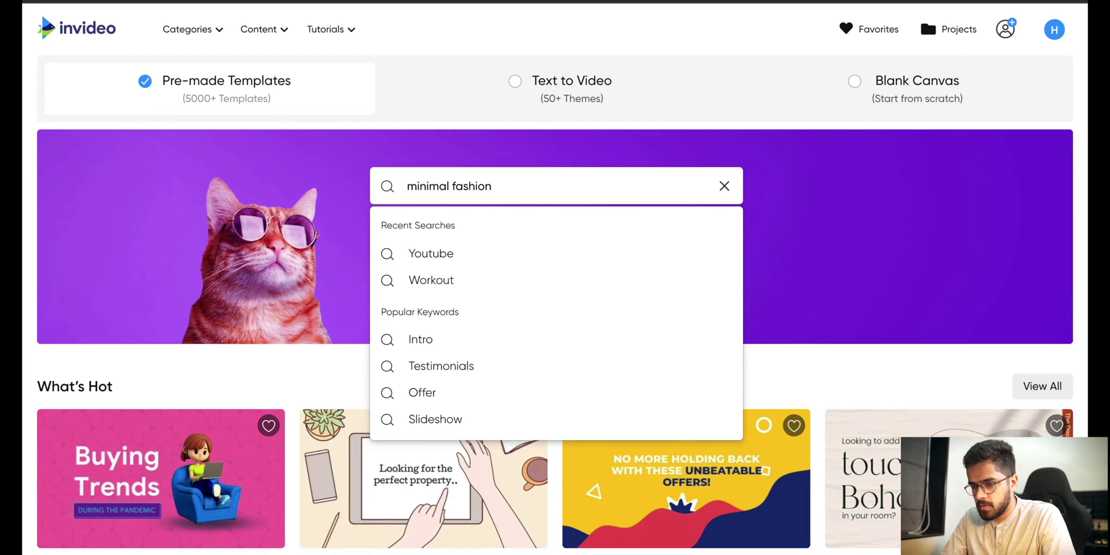
Run the minimal fashion search, filter to 9:16 Vertical templates and browse the results
key(Return)
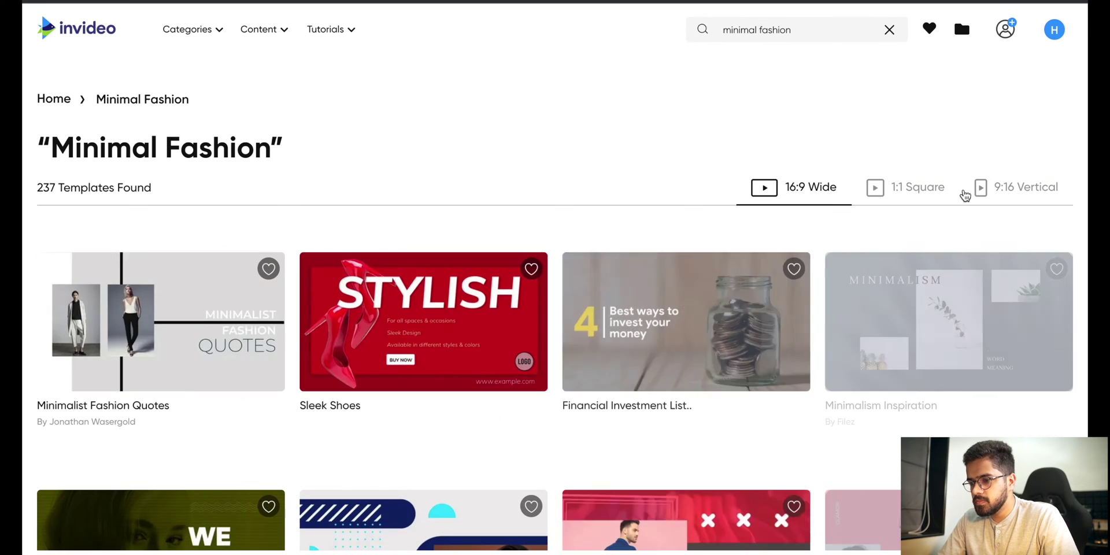
click(986, 193)
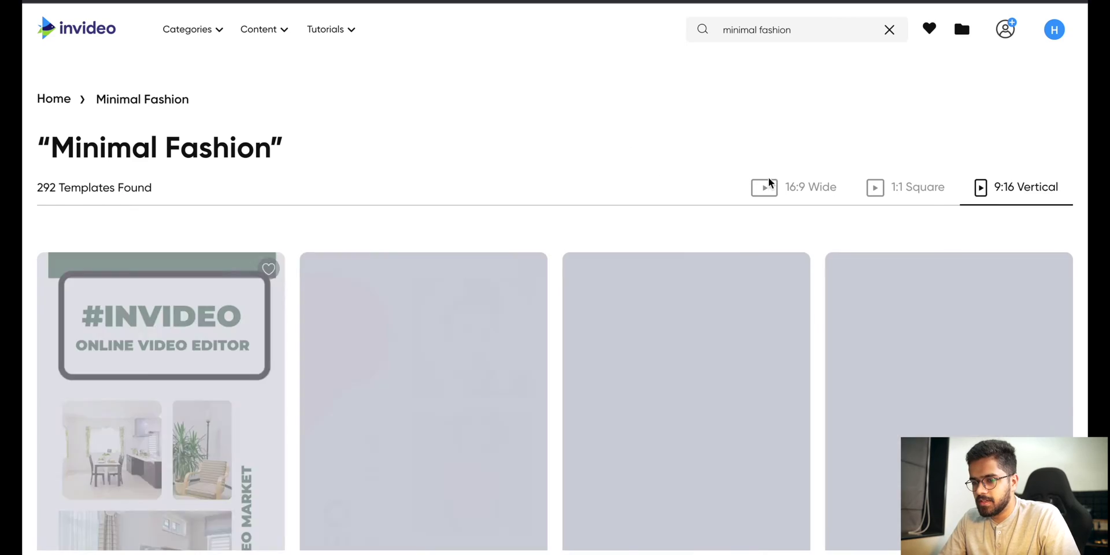
scroll(694, 122, down, 5)
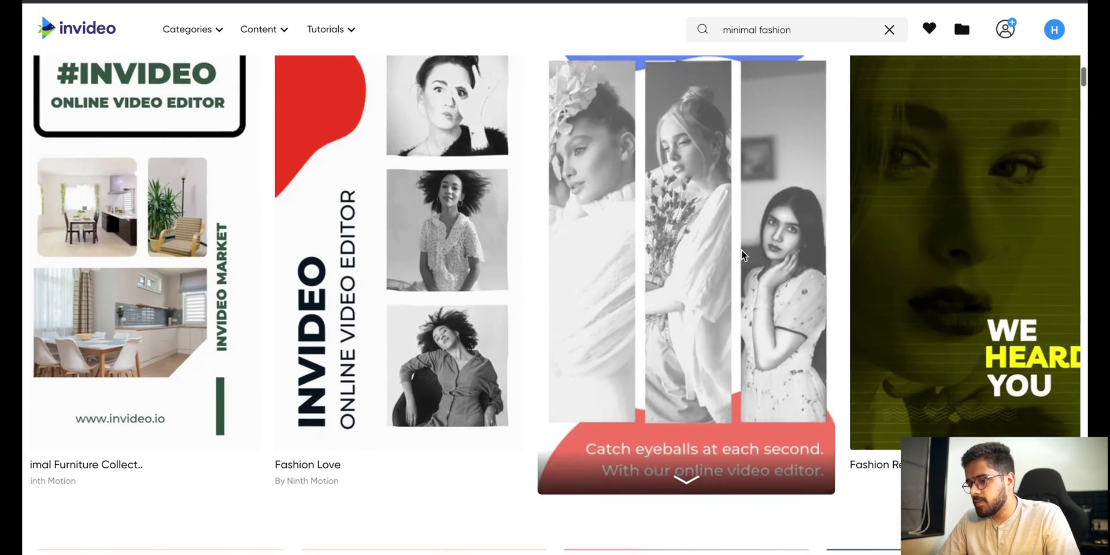
scroll(743, 255, down, 8)
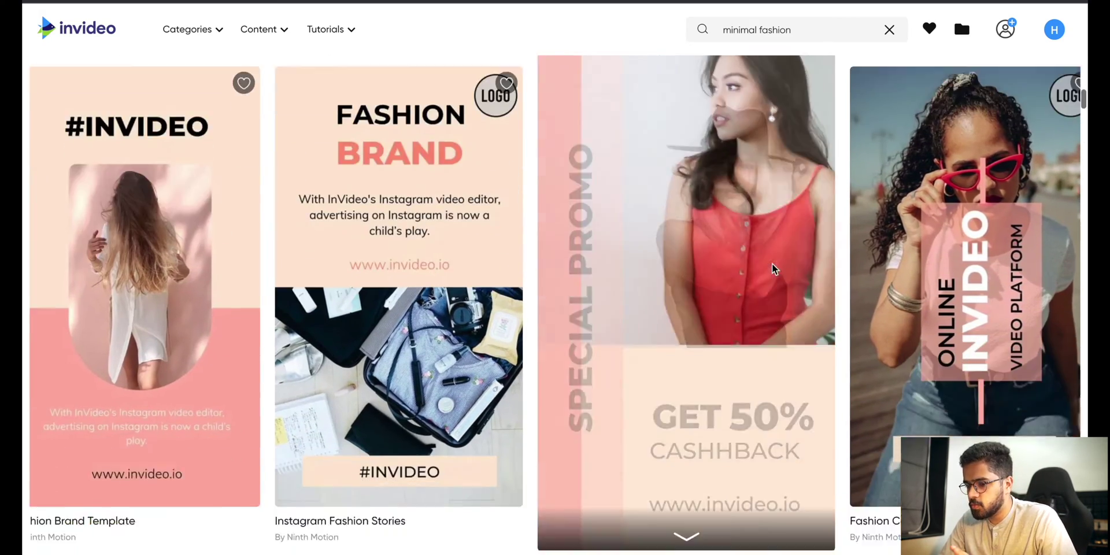
scroll(773, 269, down, 10)
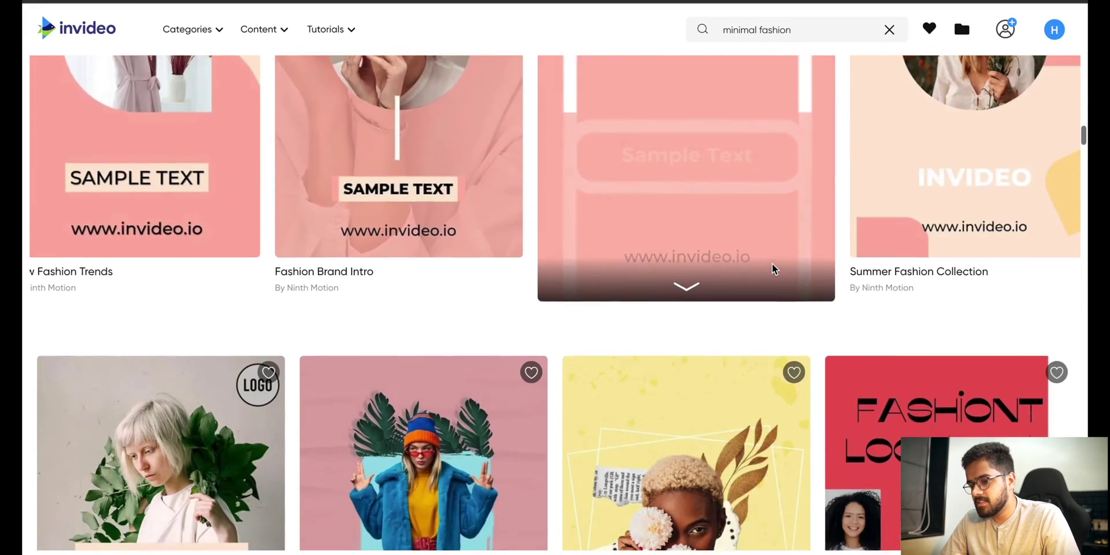
scroll(773, 269, down, 5)
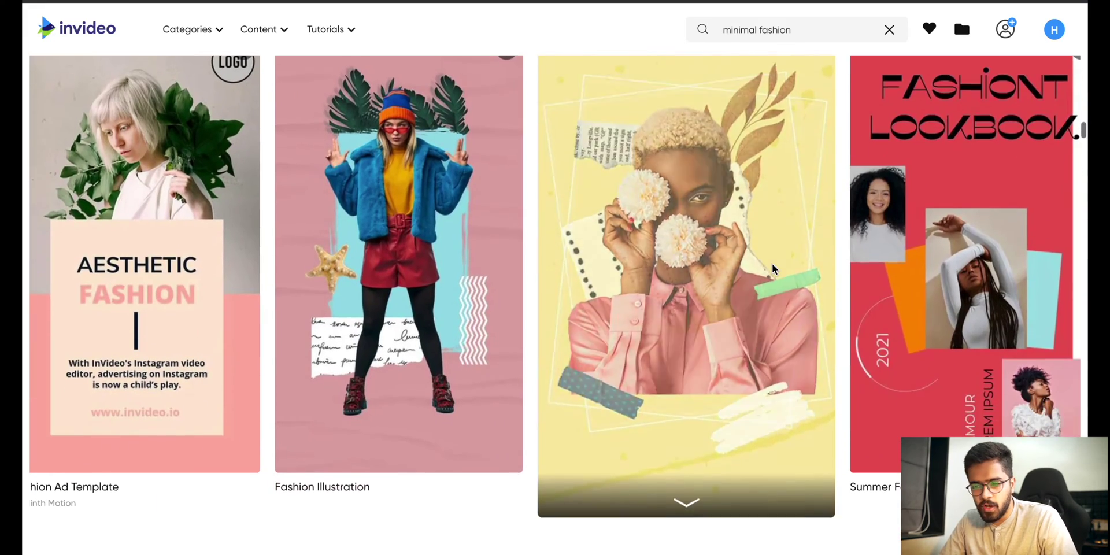
Open the Fashion Promo template's details and start a project from it
scroll(447, 257, up, 1)
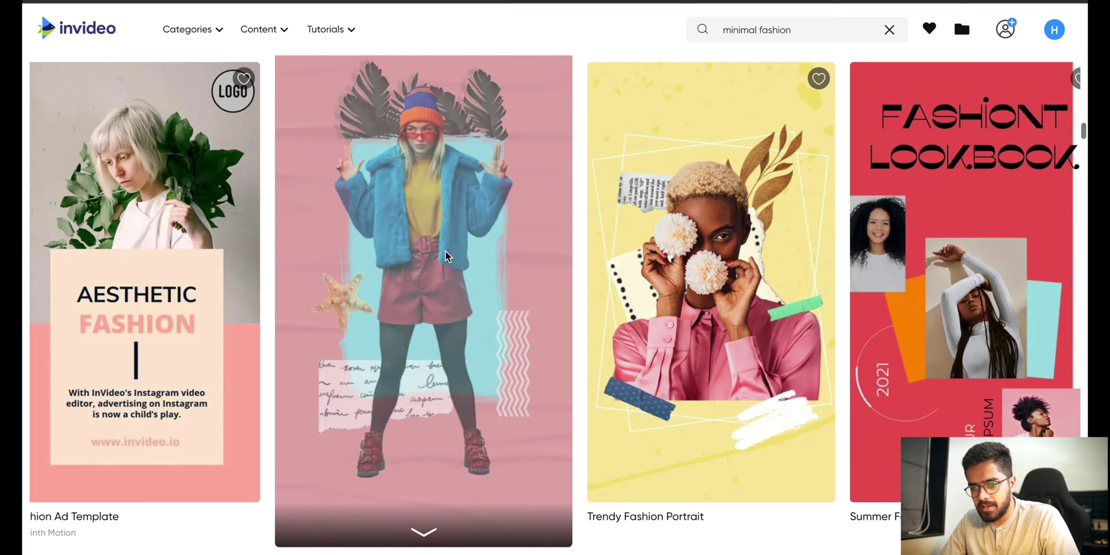
scroll(447, 256, down, 8)
click(683, 280)
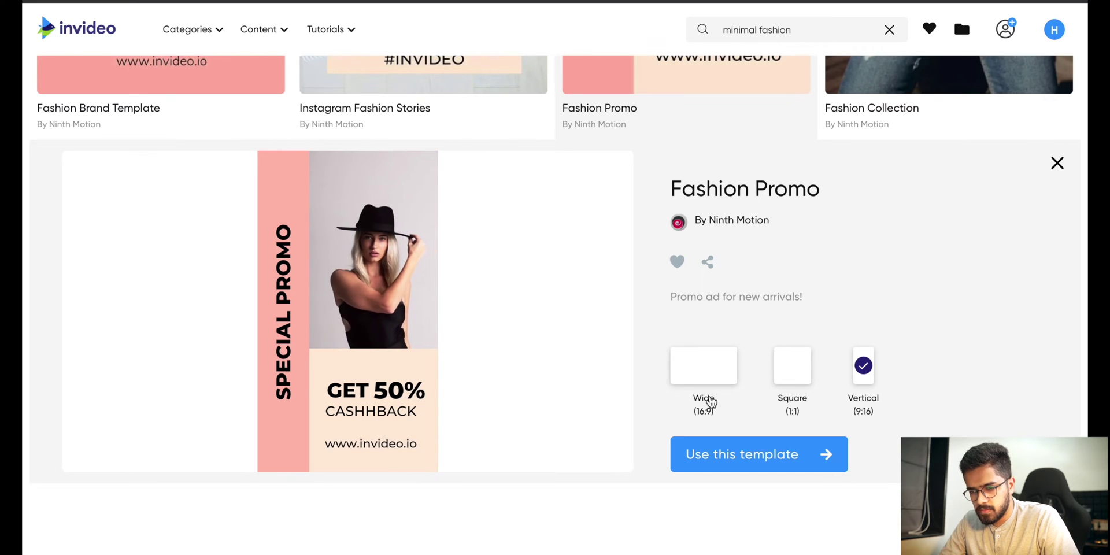
click(760, 461)
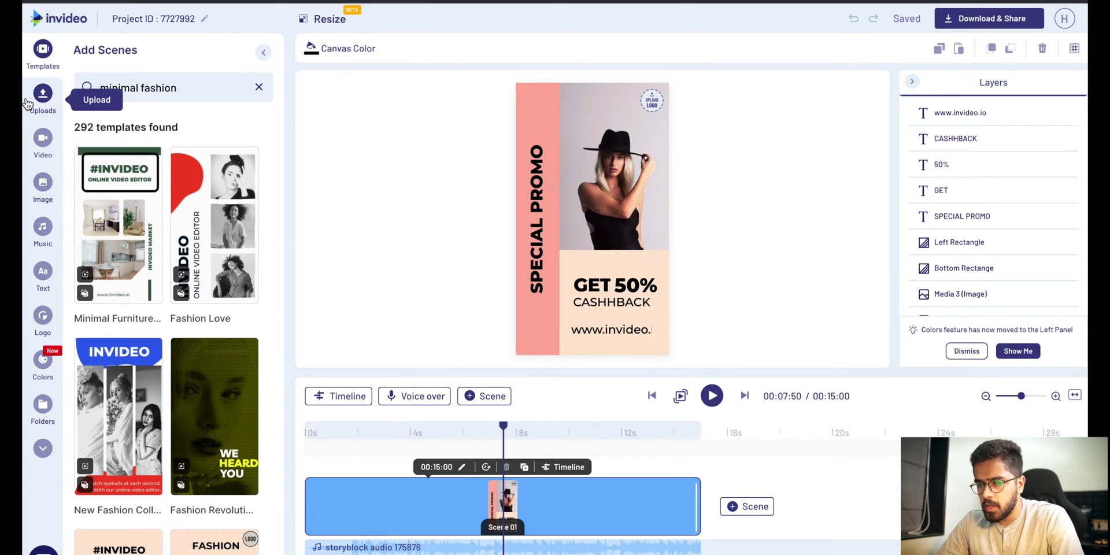
Upload the IMG_2282.MOV clip from the computer into the Uploads library
click(27, 104)
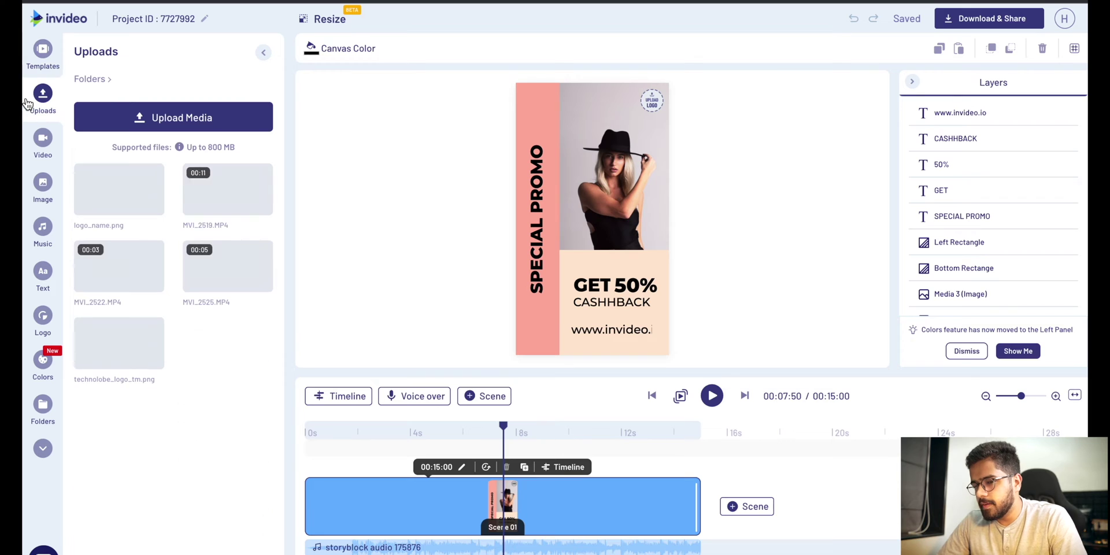
click(154, 115)
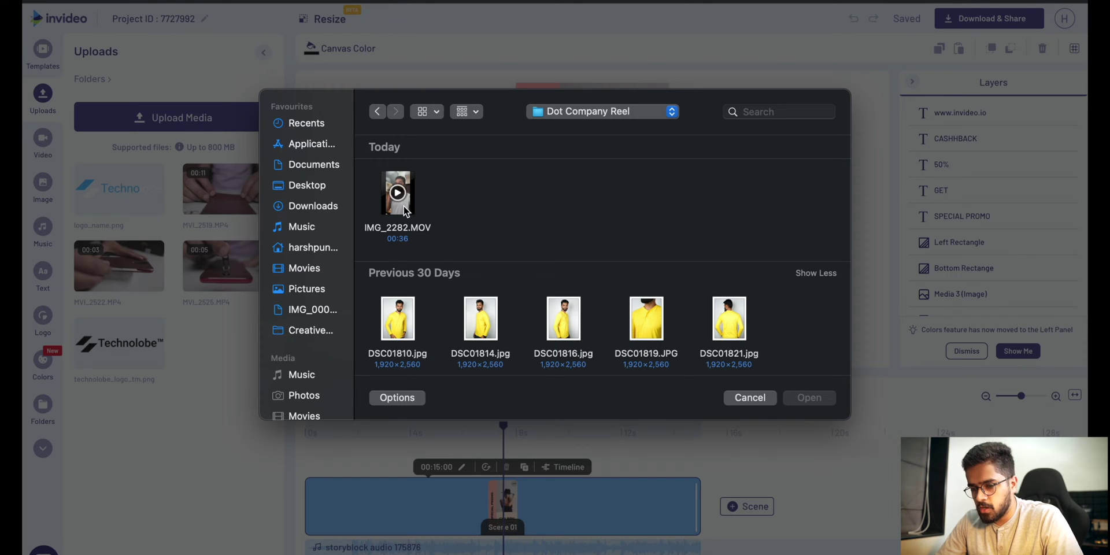
click(404, 206)
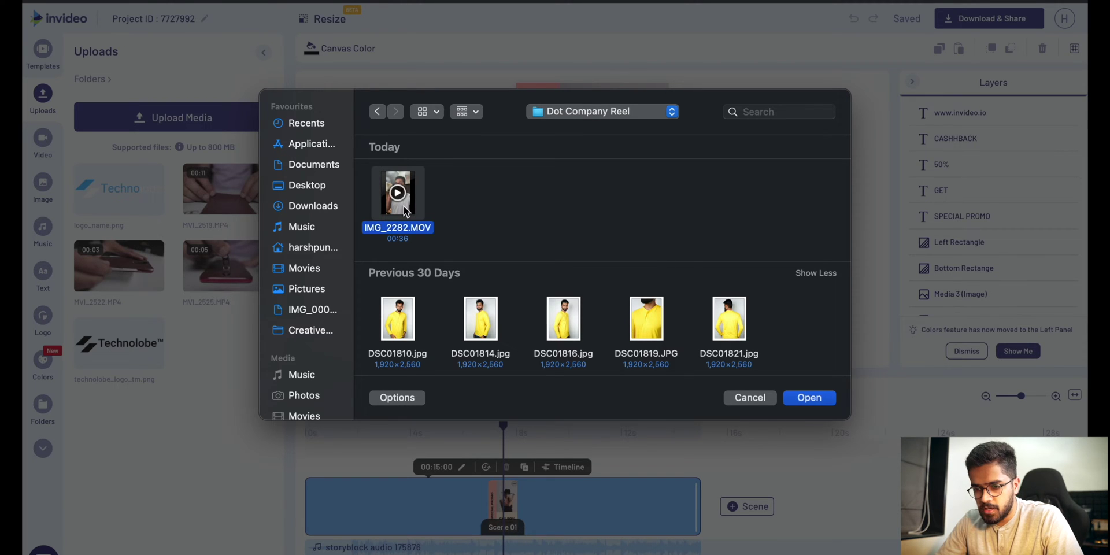
click(829, 402)
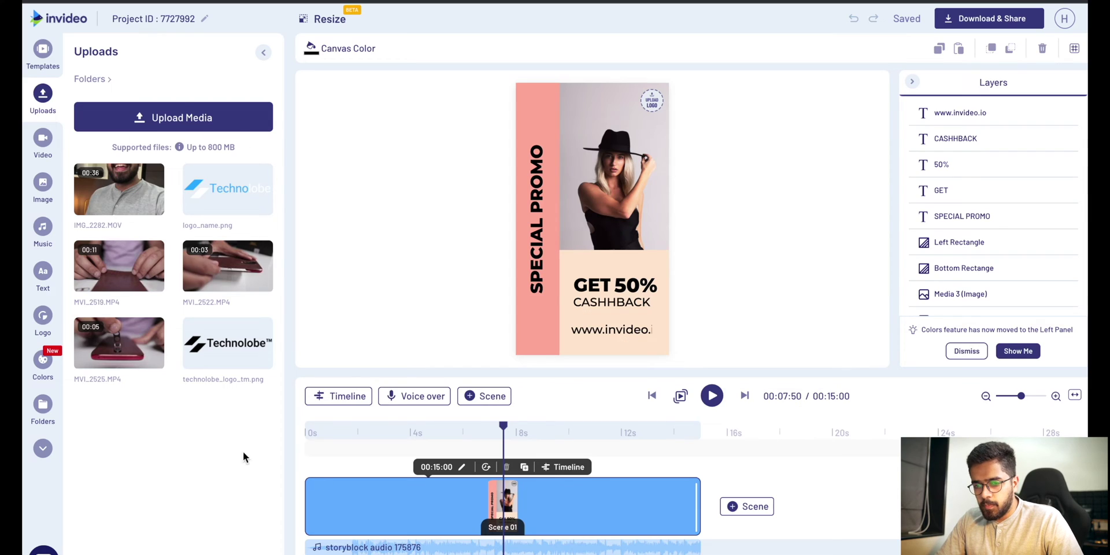
Add IMG_2282.MOV as a scene, trimmed to sections ending 00:23:35 and 00:34:77
drag(154, 197, 325, 512)
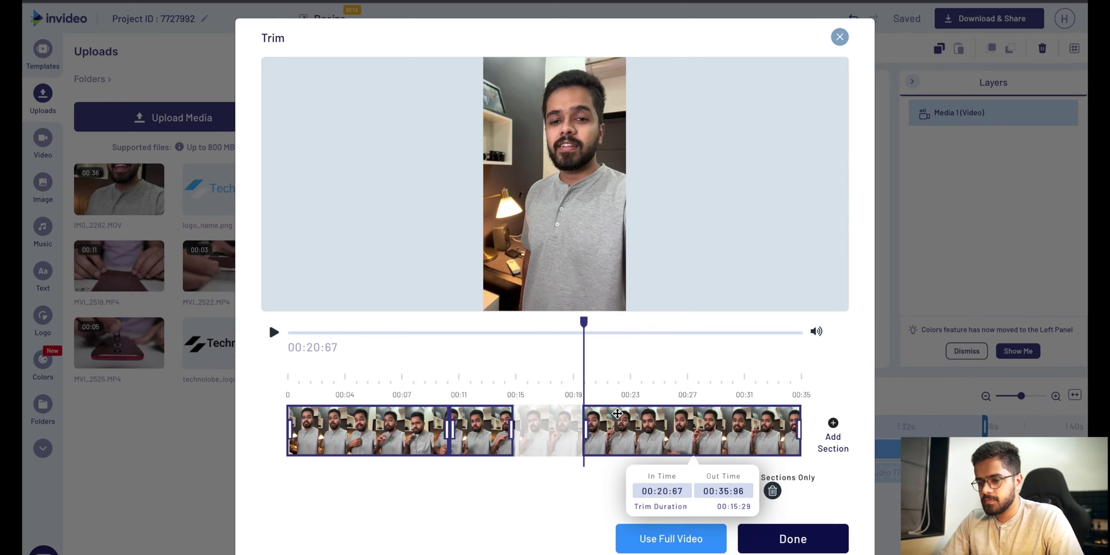
key(space)
drag(799, 431, 710, 426)
click(624, 430)
key(space)
drag(799, 431, 785, 432)
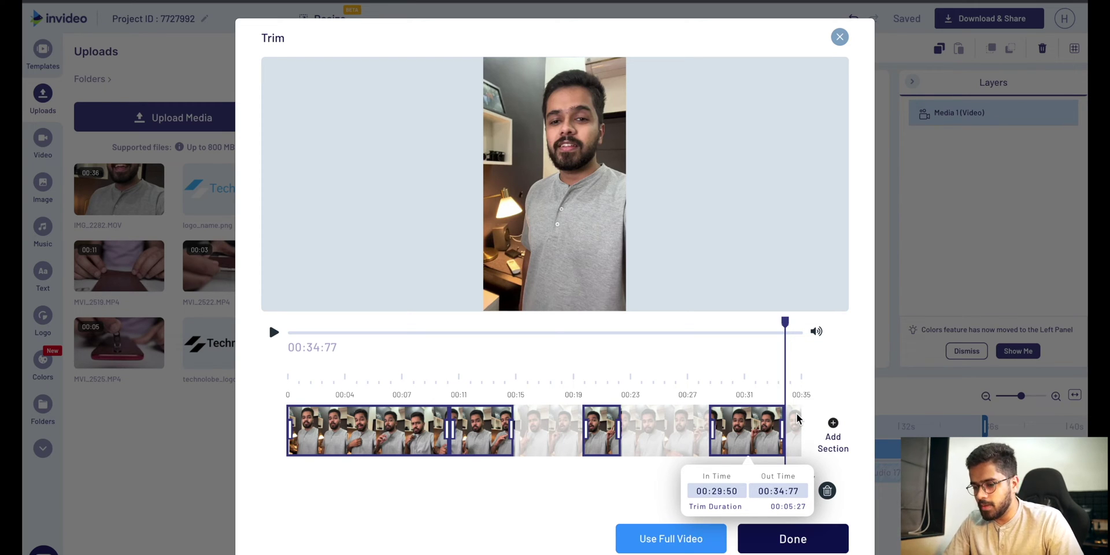
click(814, 548)
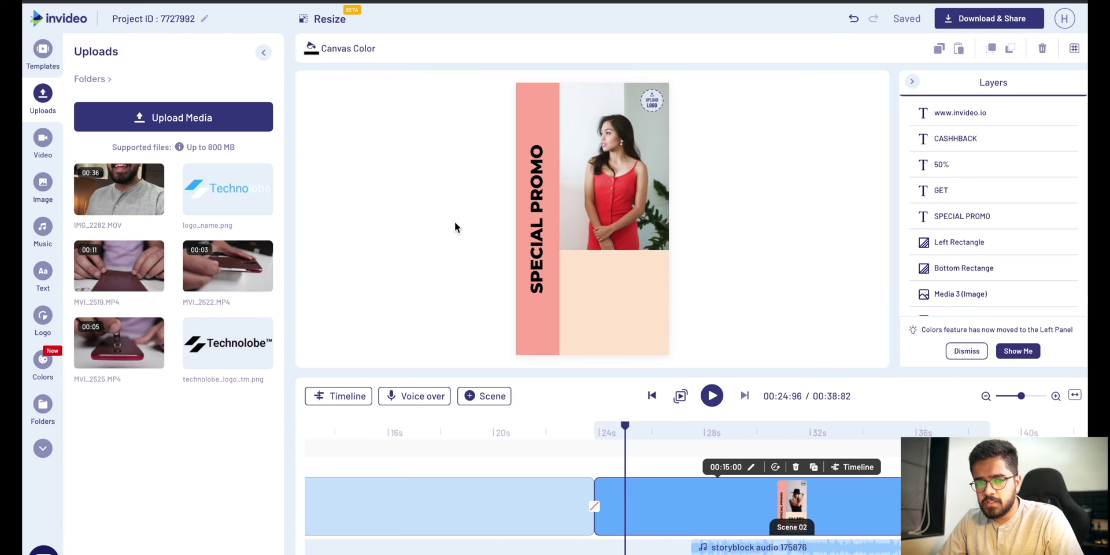
Upload the shirt photos DSC01950, DSC01965 and DSC01981 to the project
click(185, 117)
scroll(484, 203, down, 5)
click(563, 263)
scroll(572, 280, up, 2)
click(574, 285)
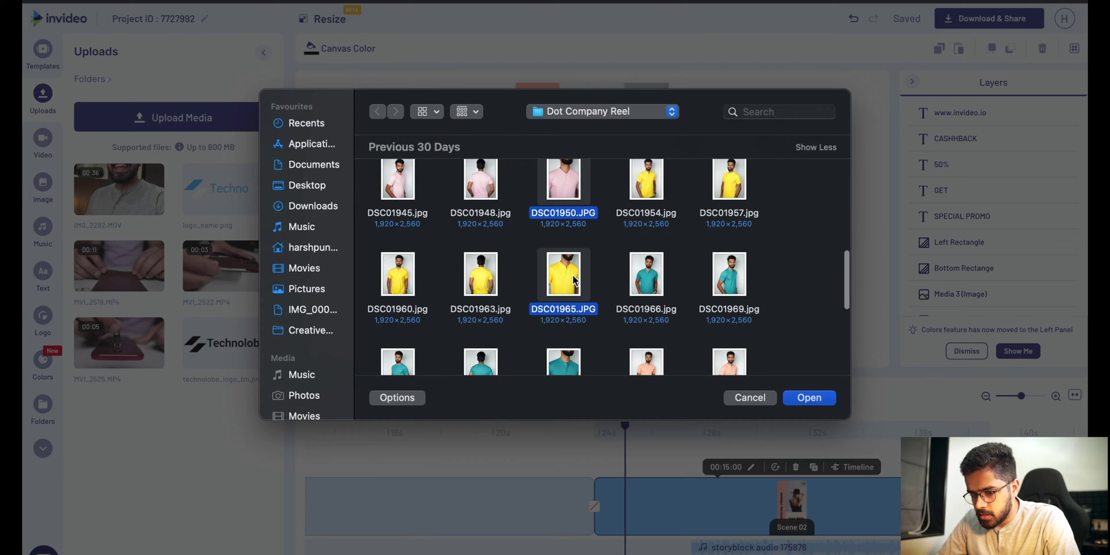
scroll(575, 284, down, 3)
click(738, 296)
scroll(738, 296, down, 3)
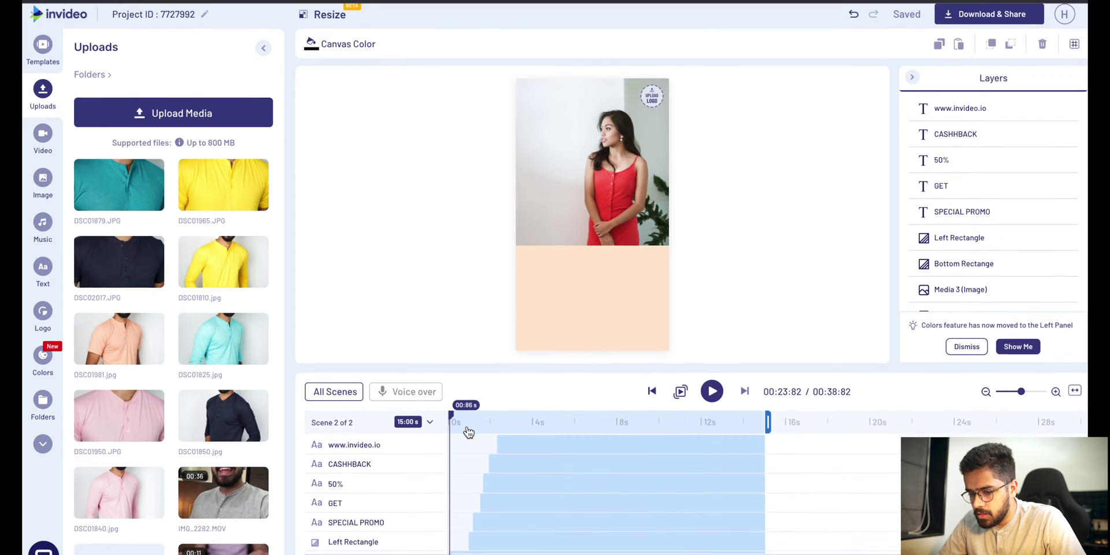
scroll(468, 445, down, 5)
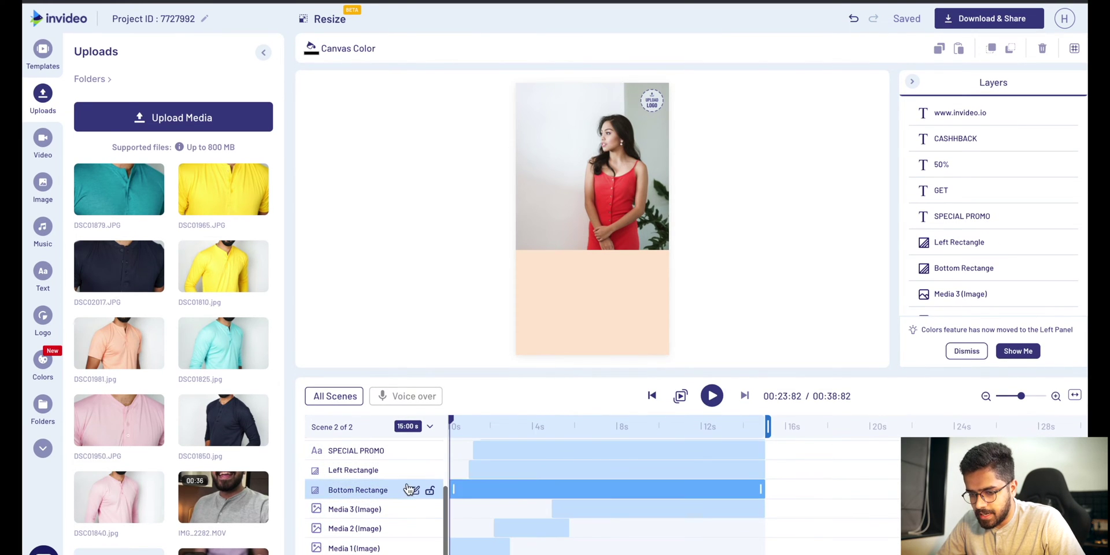
scroll(393, 472, up, 5)
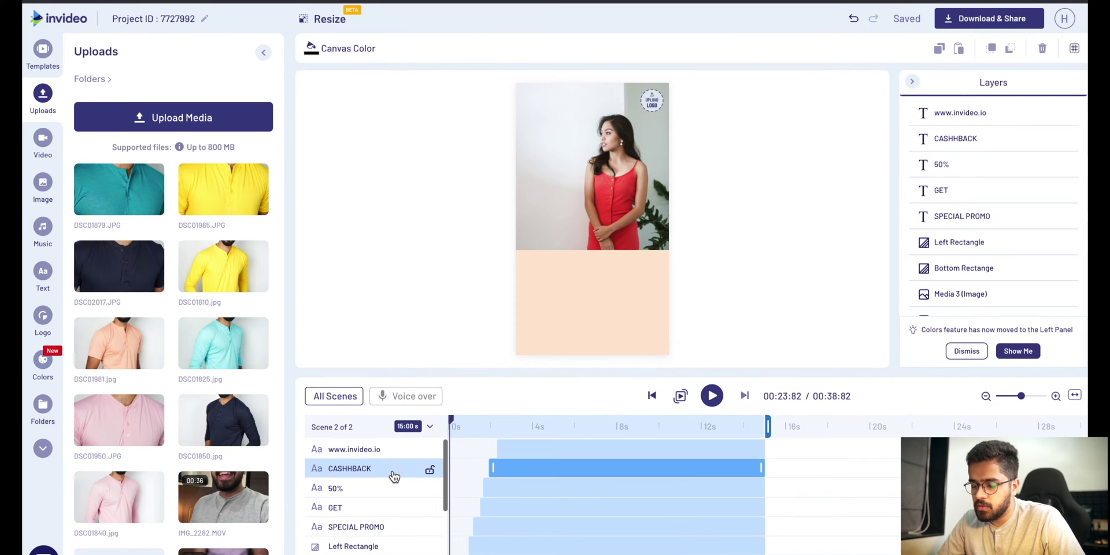
click(519, 455)
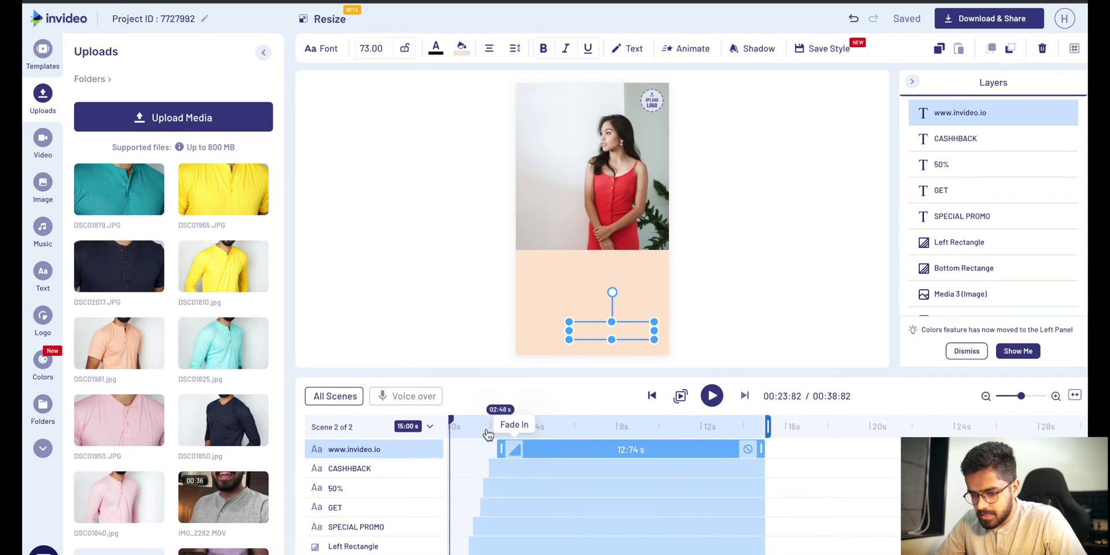
drag(451, 420, 564, 421)
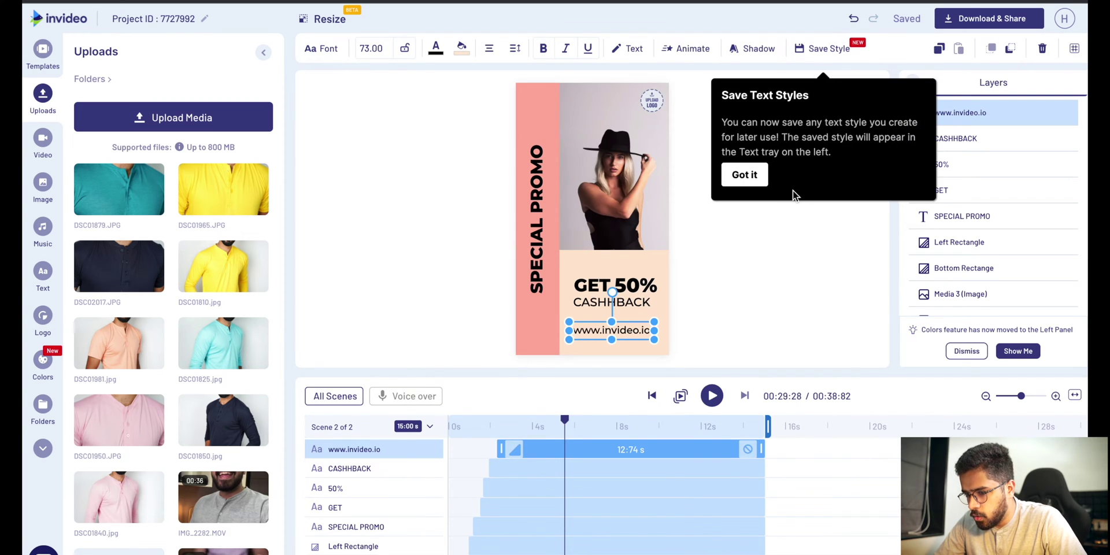
click(762, 178)
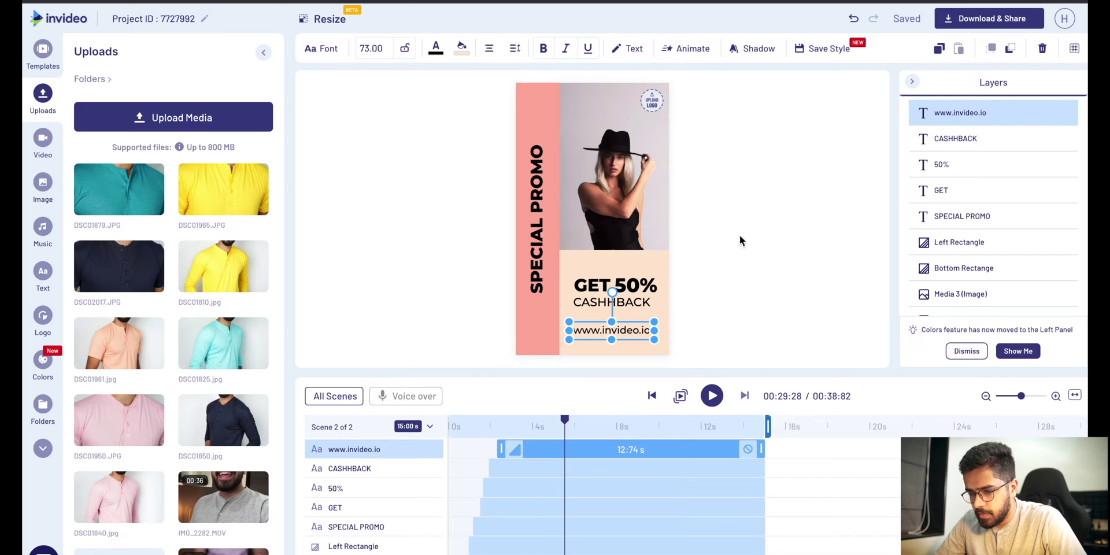
double_click(632, 331)
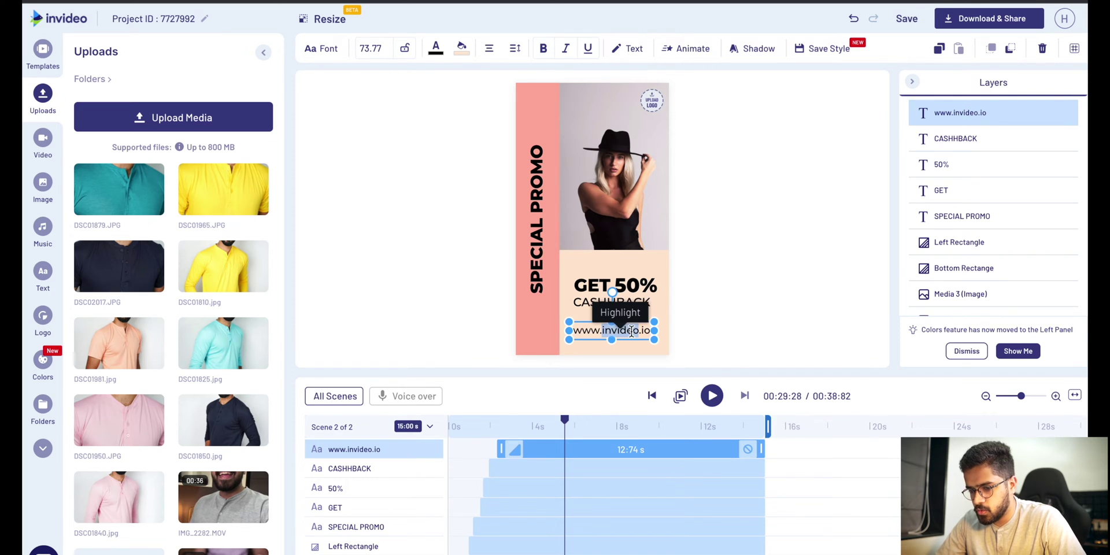
text(www.dotcomnpany.in)
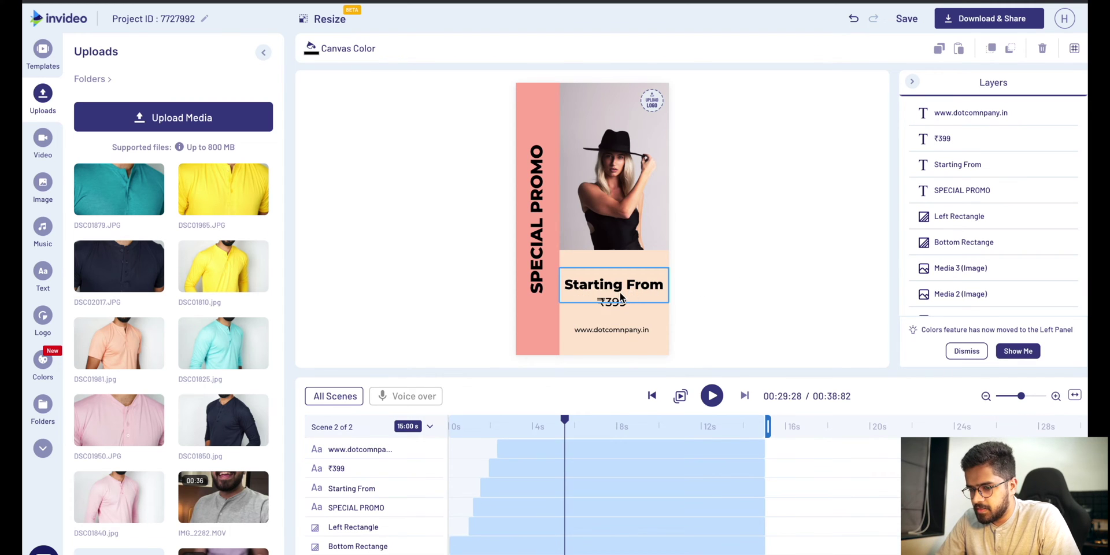
Retitle the SPECIAL PROMO heading to HENLEY T-SHIRTS
click(535, 188)
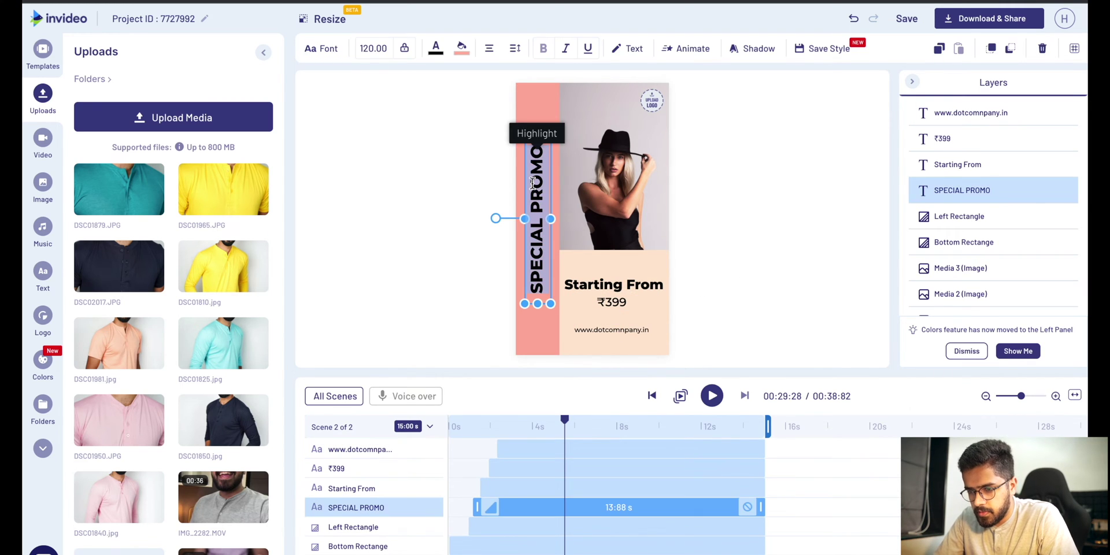
click(537, 219)
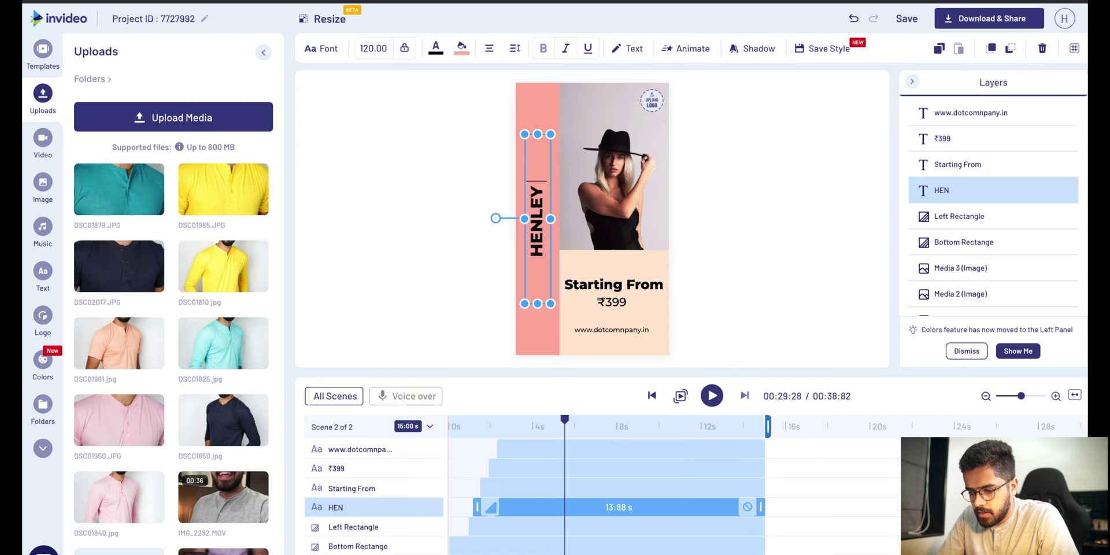
text(HENLEY T-SHIRTS)
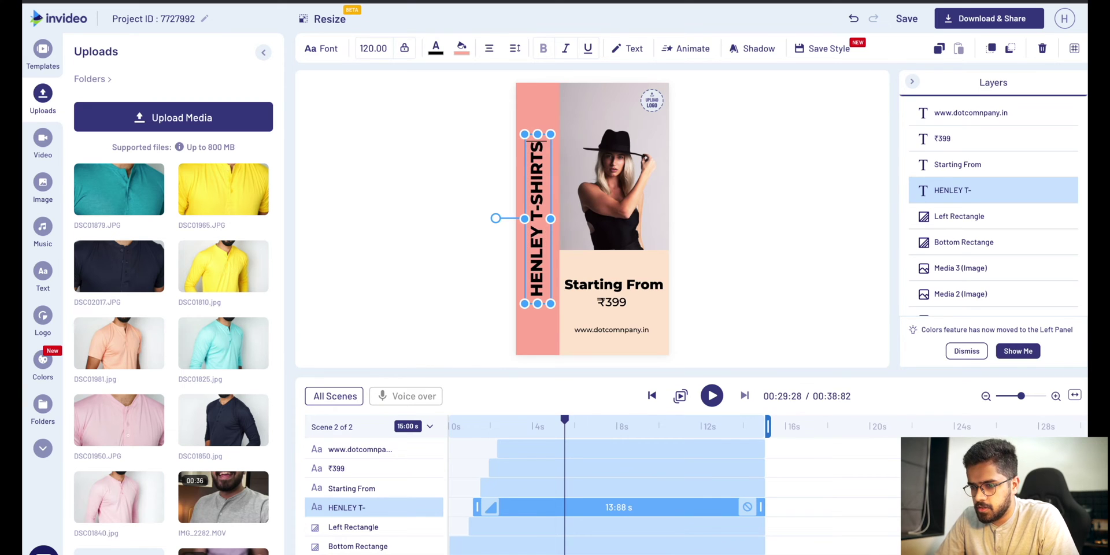
click(709, 199)
Drop the teal shirt photo onto the red-dress image layer
scroll(612, 527, down, 3)
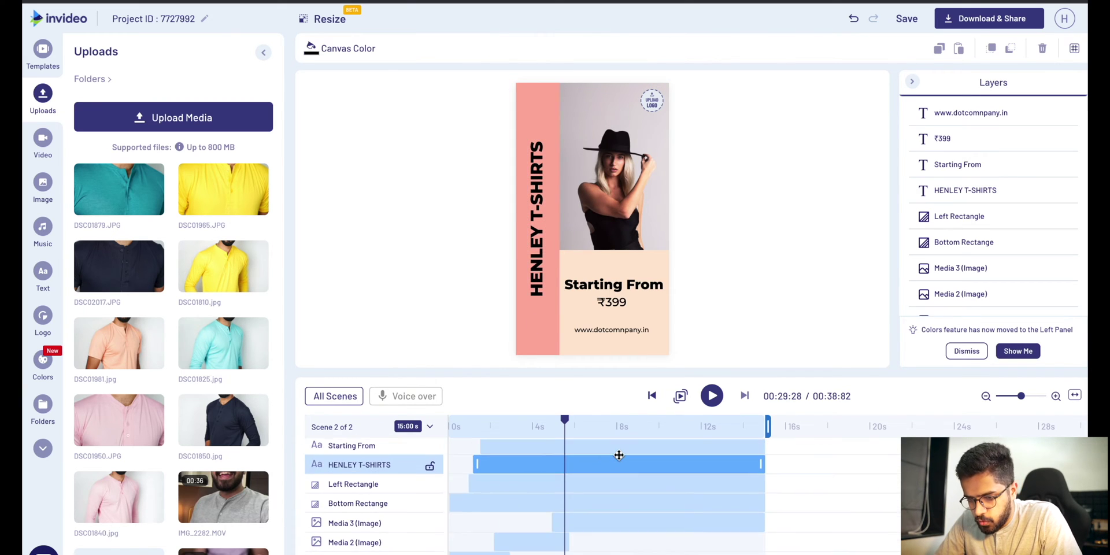
click(480, 548)
drag(135, 210, 584, 178)
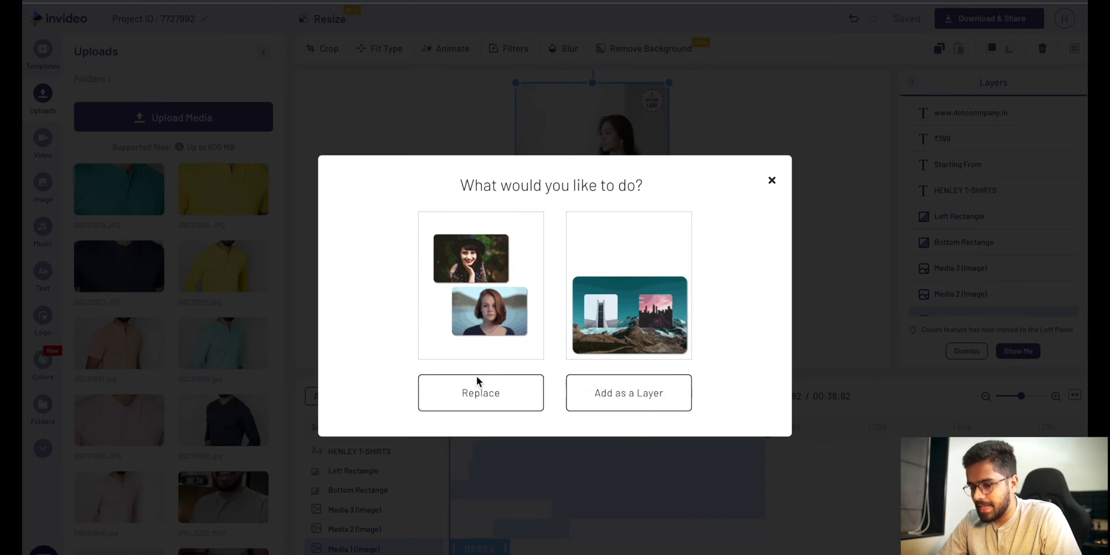
Replace the red-dress photo with the teal Henley shirt and select the left pink strip
click(463, 407)
click(762, 118)
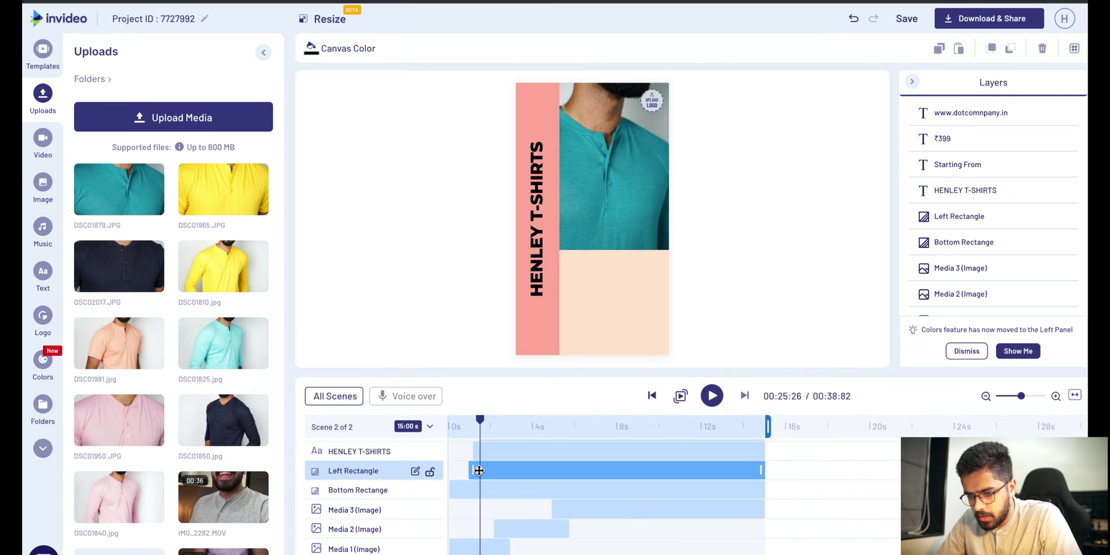
click(534, 469)
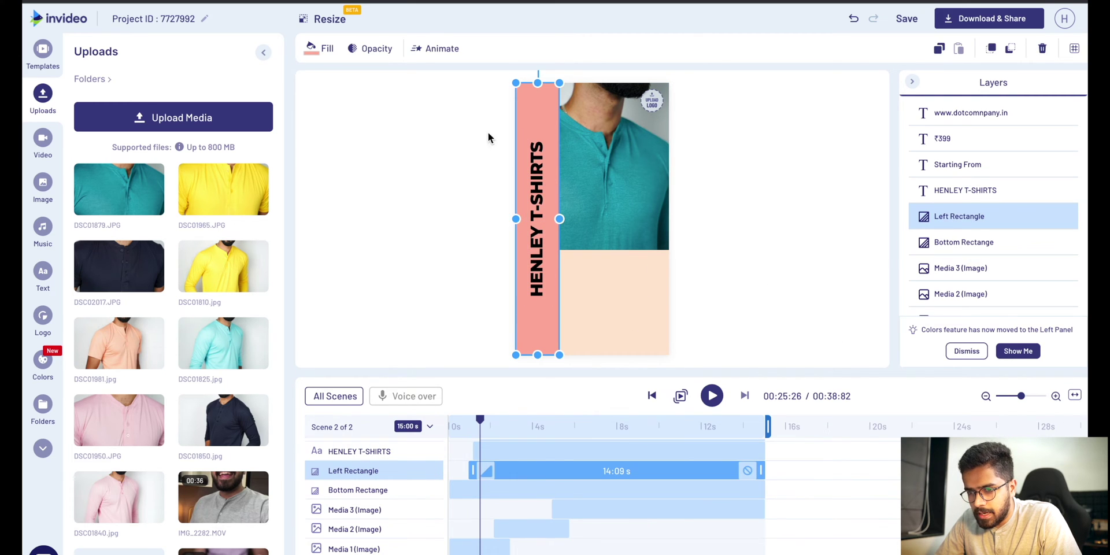
click(319, 49)
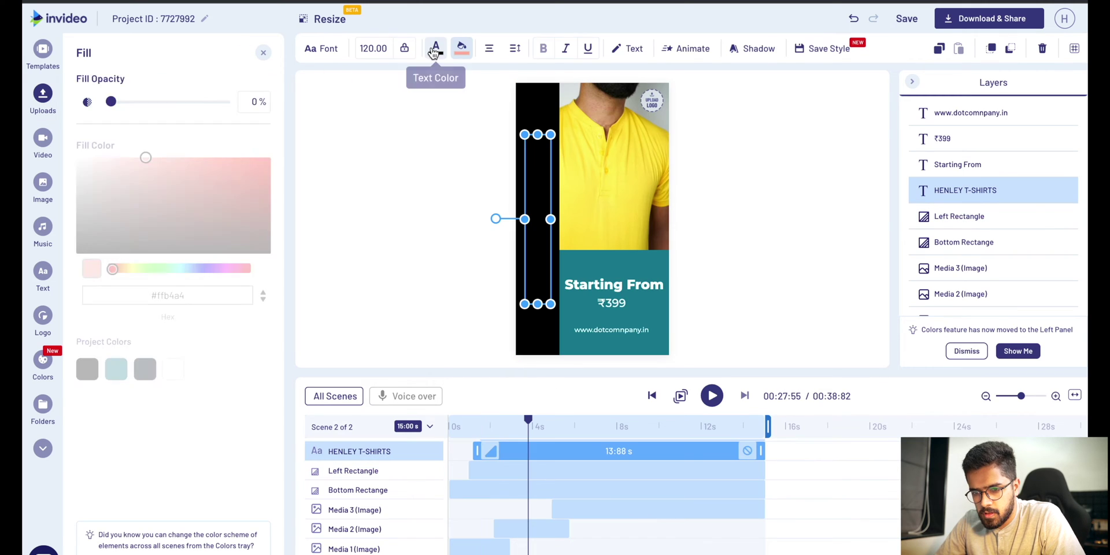
Make the HENLEY T-SHIRTS title white and replace the second image with the cyan shirt
click(436, 48)
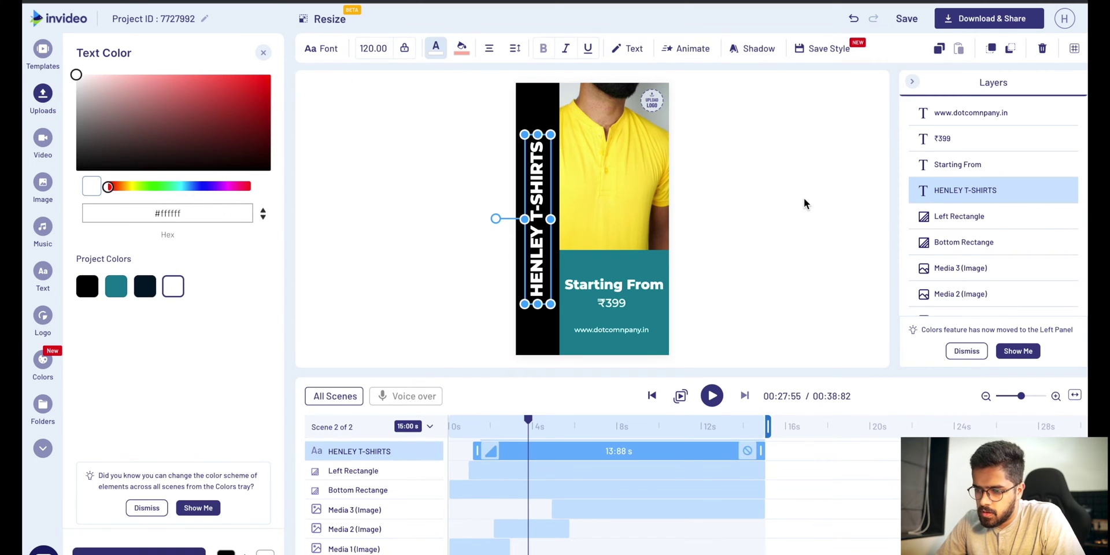
click(803, 198)
scroll(174, 347, down, 1)
drag(223, 469, 614, 176)
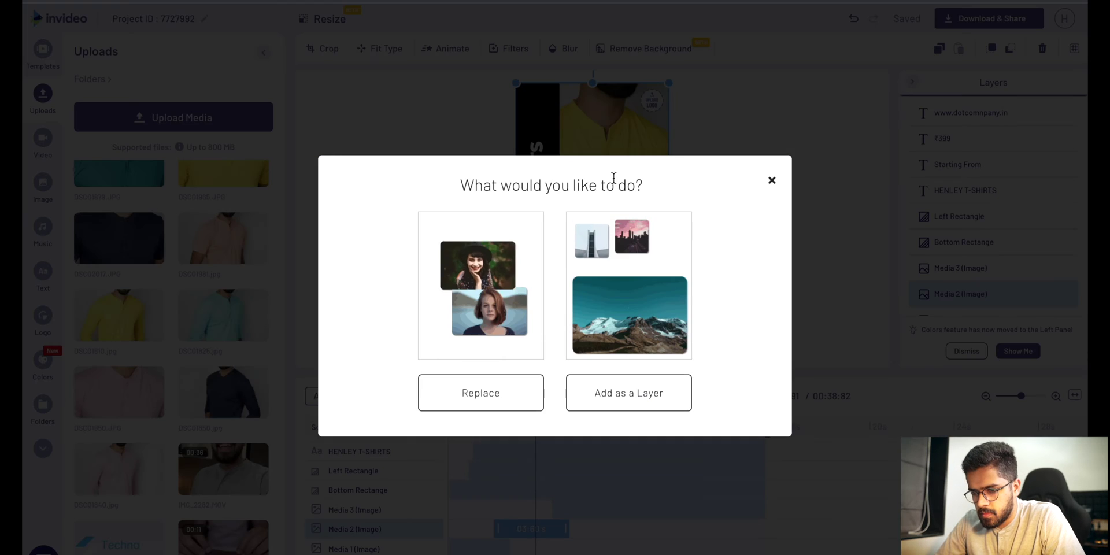
click(491, 392)
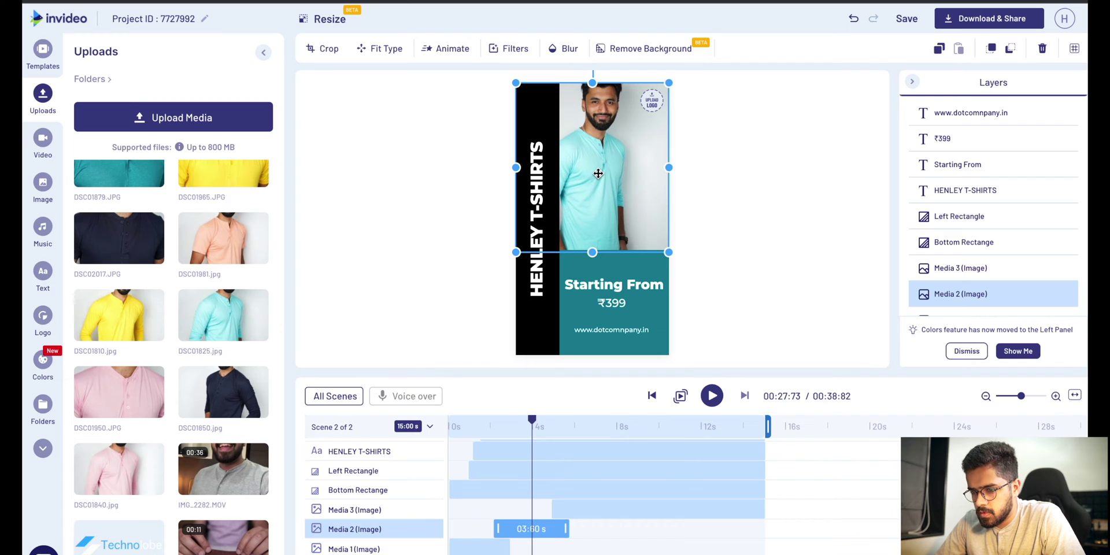
key(space)
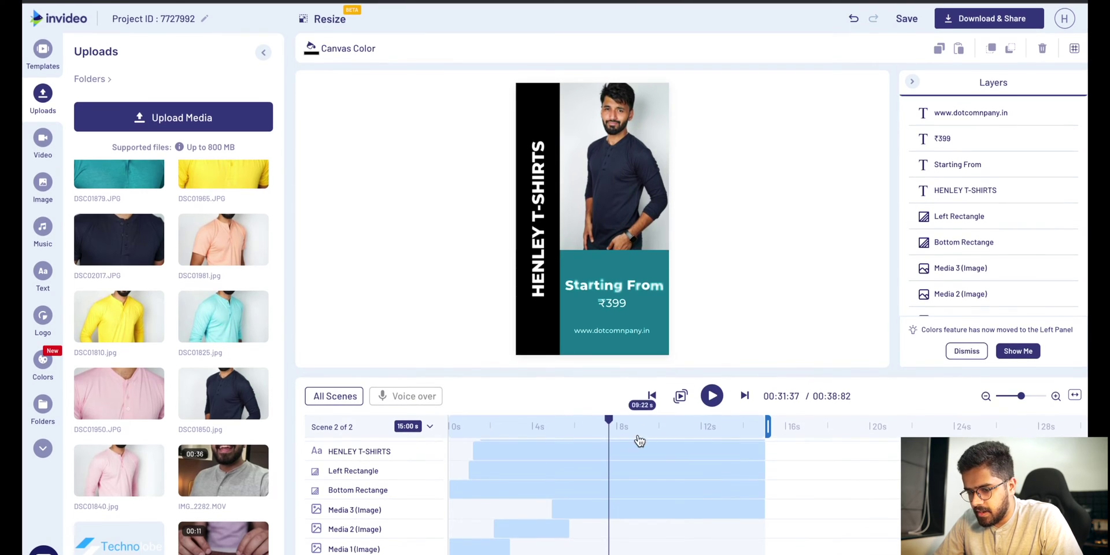
Return to the All Scenes overview showing both logo-branded scenes
scroll(625, 451, up, 2)
scroll(625, 450, down, 3)
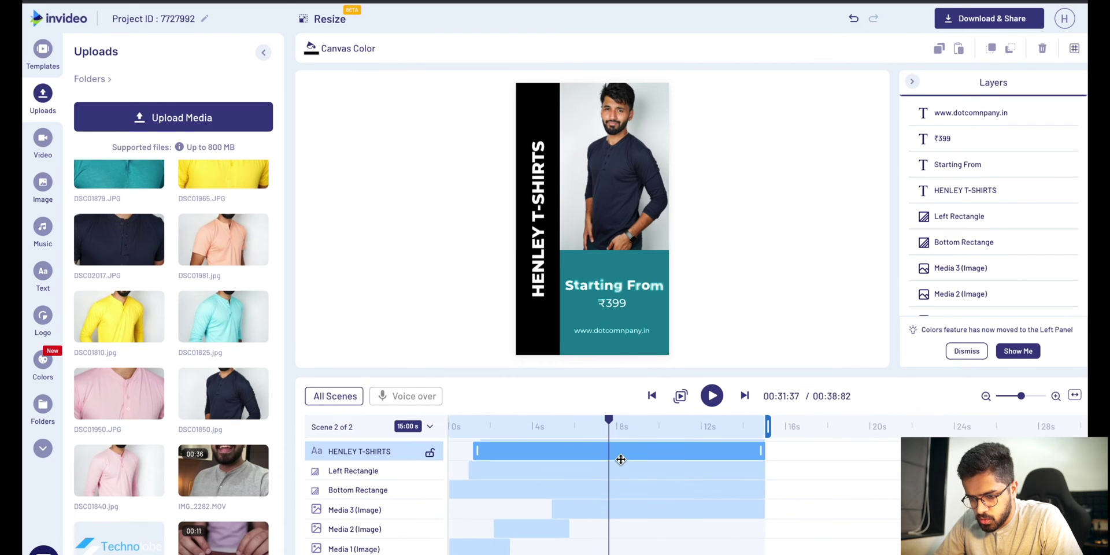
scroll(622, 455, up, 3)
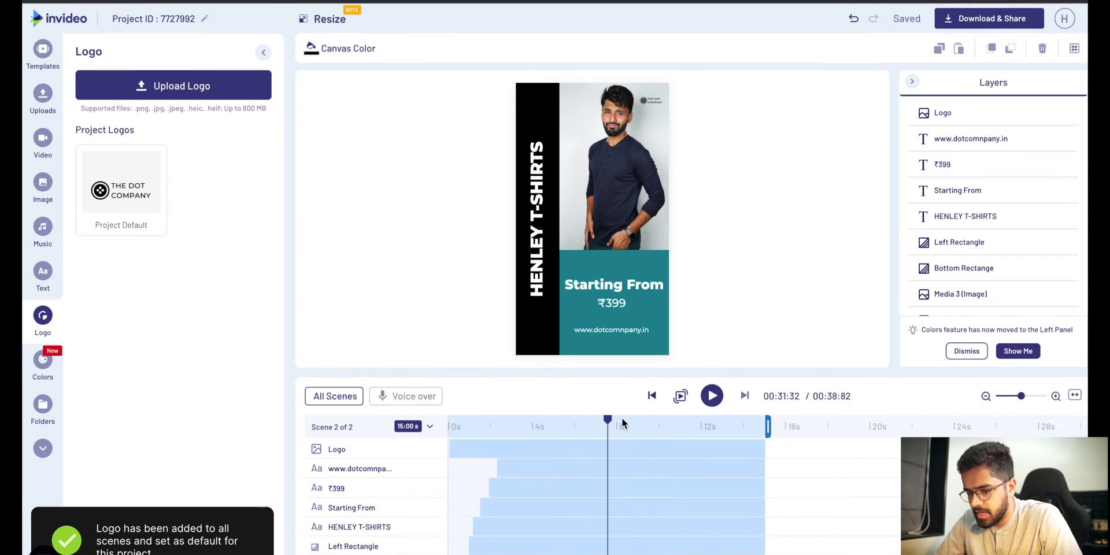
scroll(619, 444, down, 4)
scroll(619, 444, up, 4)
scroll(619, 445, down, 4)
scroll(619, 444, up, 4)
click(315, 398)
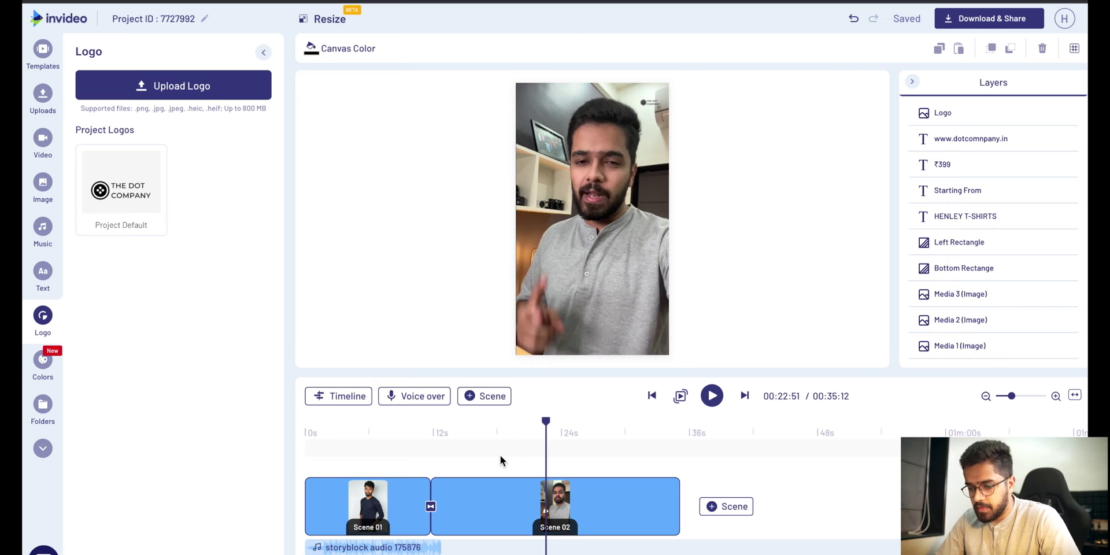
Add the peach Henley photo as a layer over Scene 2's video and stretch it to fill the vertical canvas
click(347, 396)
drag(364, 466, 557, 508)
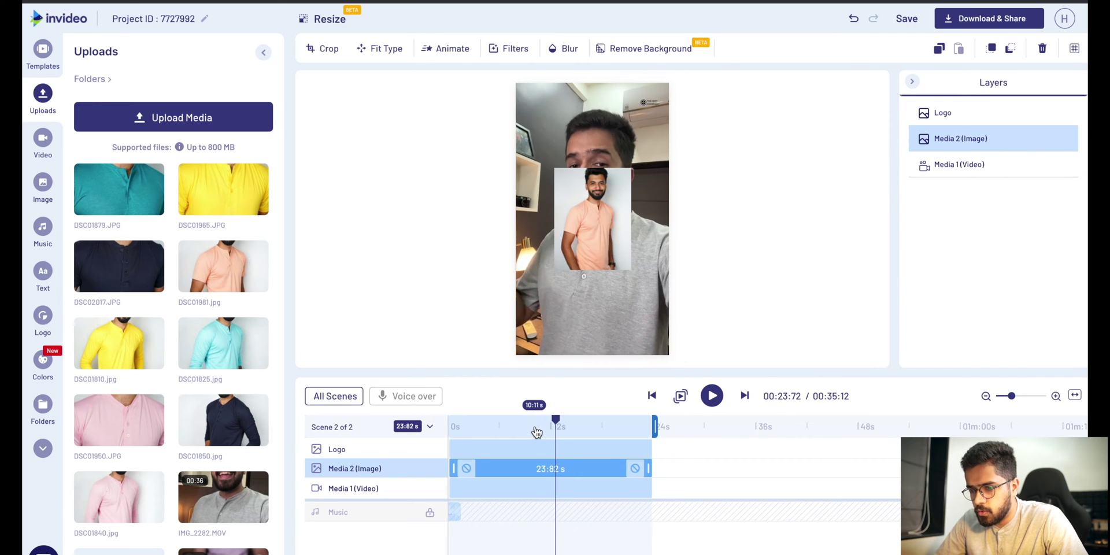
click(359, 468)
drag(560, 273, 523, 325)
drag(629, 166, 669, 115)
drag(595, 118, 594, 83)
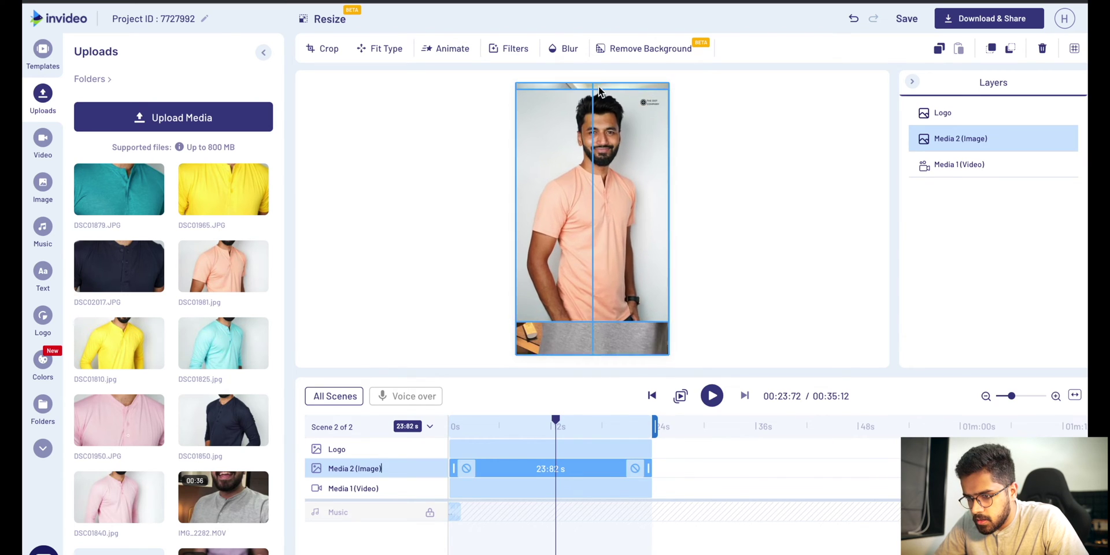
drag(594, 324, 599, 361)
click(800, 203)
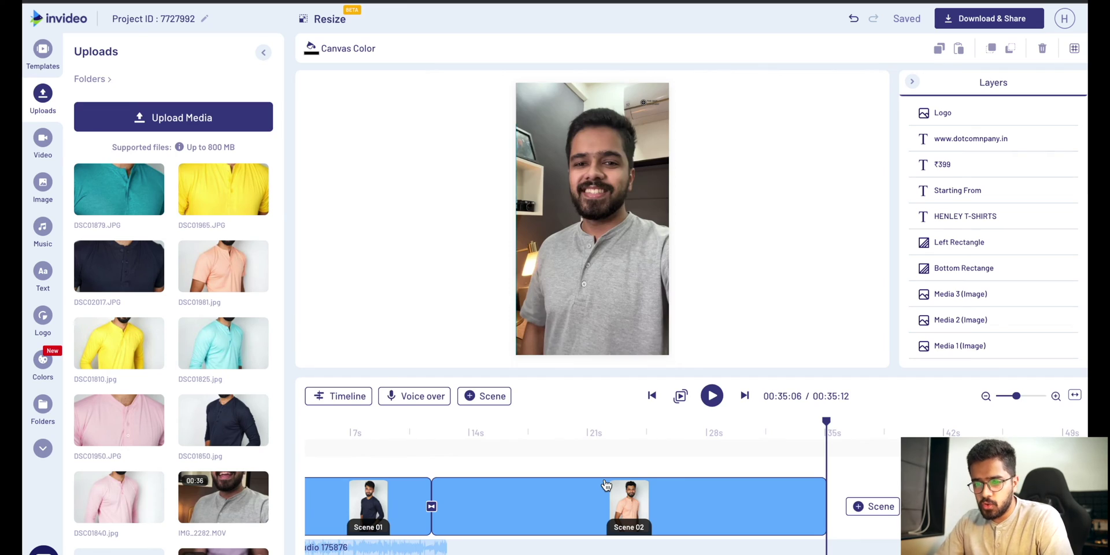
click(605, 485)
click(45, 140)
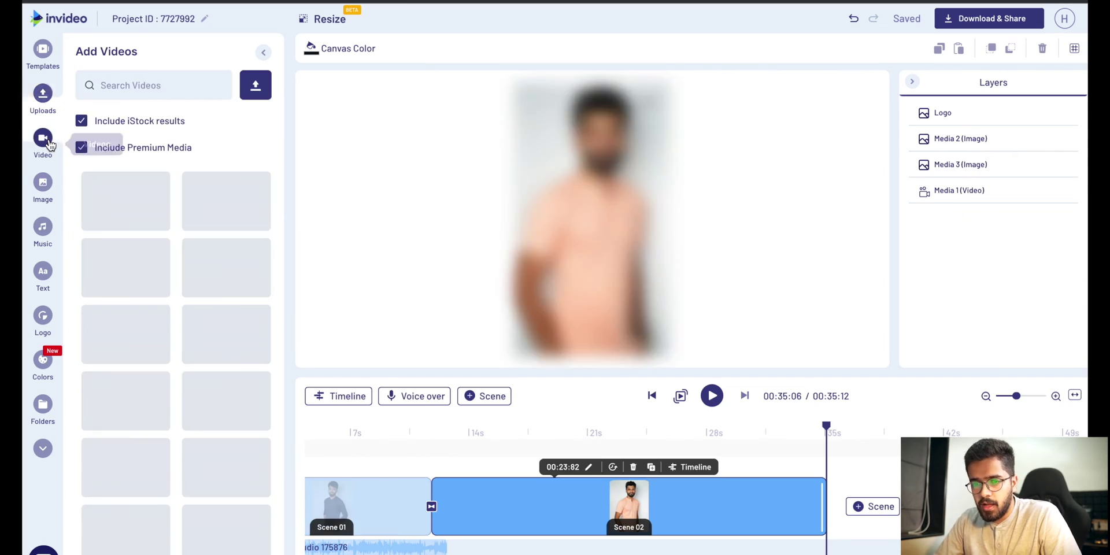
Search stock videos for 'fabric', browse the results, and bring up Scene 2's layer timeline
click(156, 88)
text(fabric)
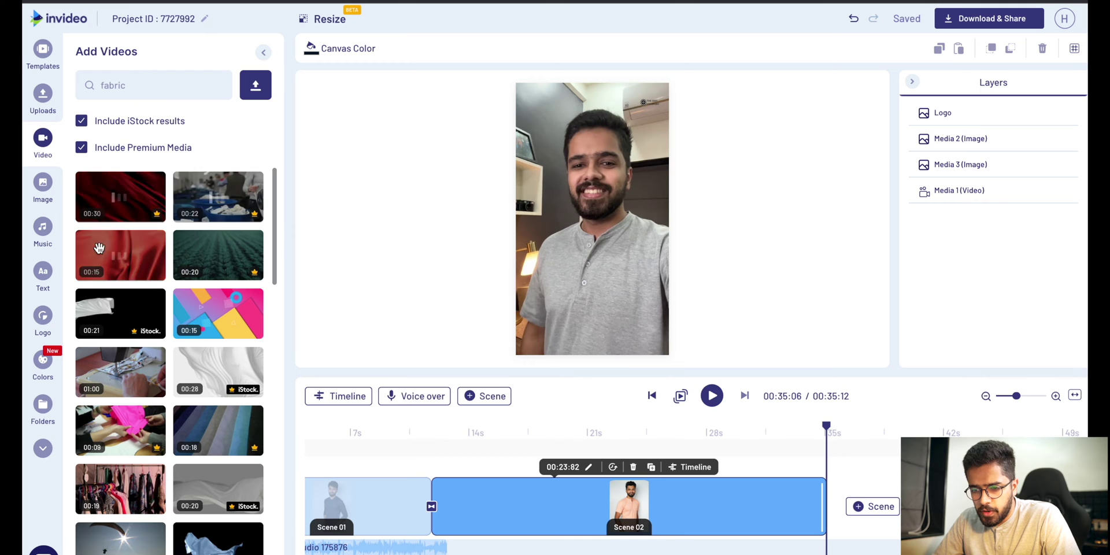
scroll(211, 266, down, 4)
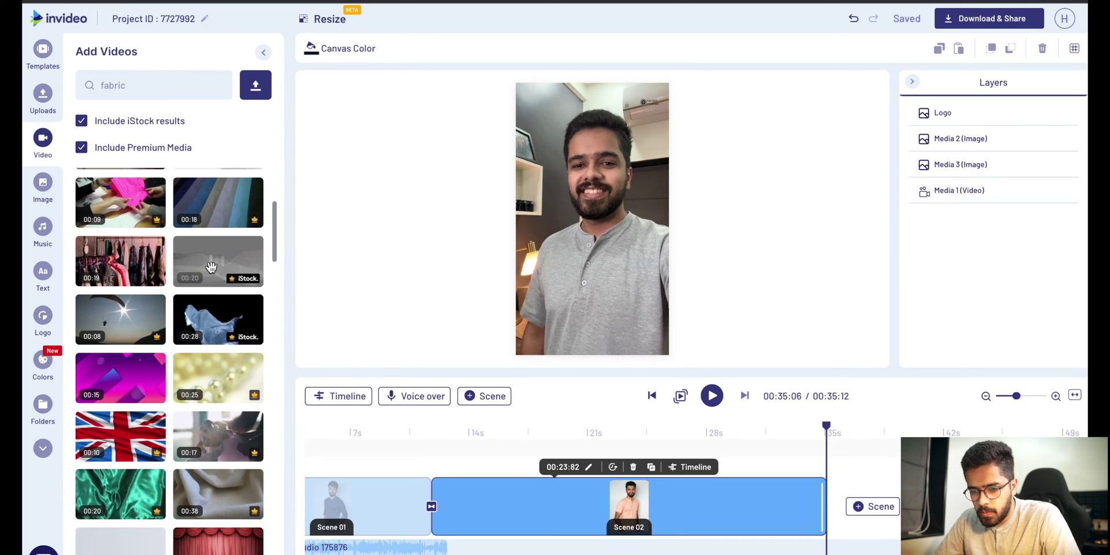
scroll(210, 266, down, 5)
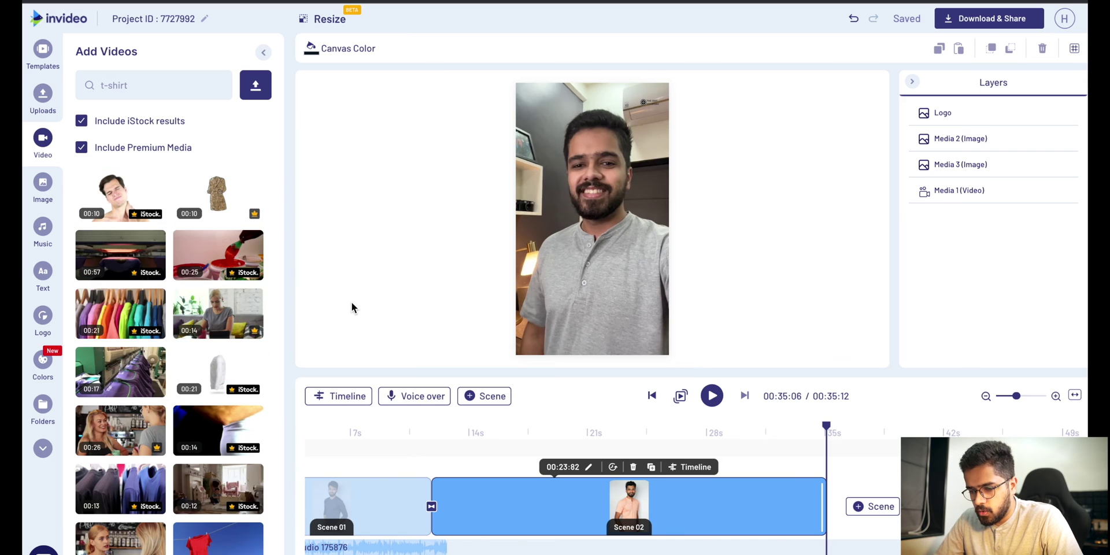
double_click(541, 505)
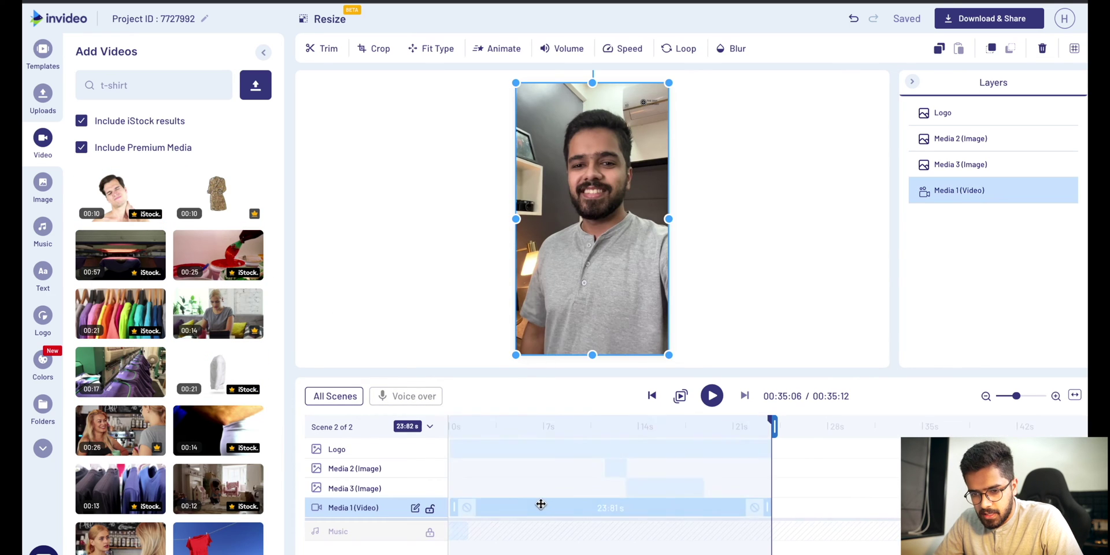
Add the untrimmed rack-of-shirts stock clip to Scene 2 and preview it from the start
drag(120, 314, 596, 504)
click(725, 544)
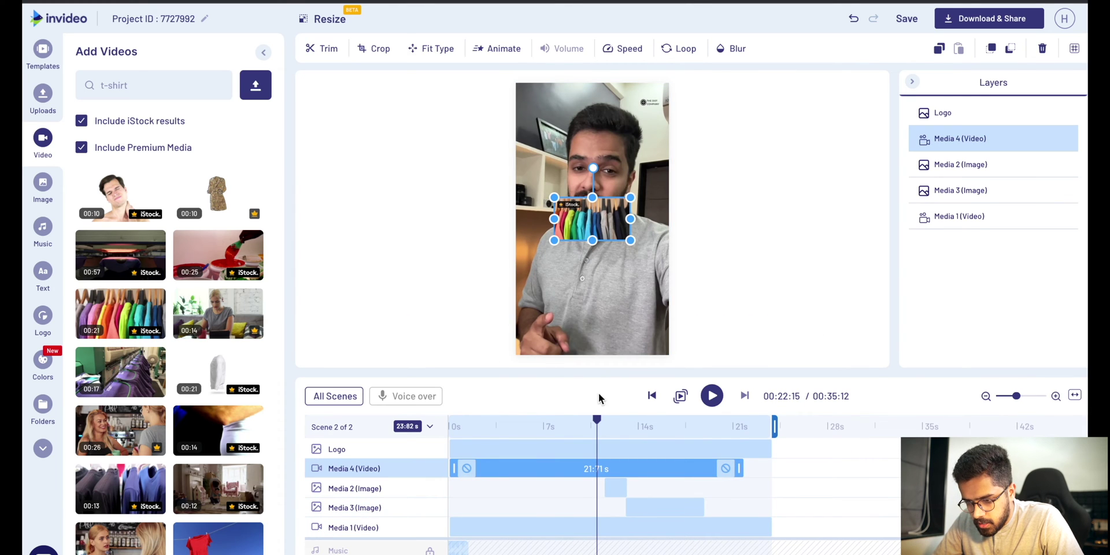
drag(597, 425, 443, 413)
key(space)
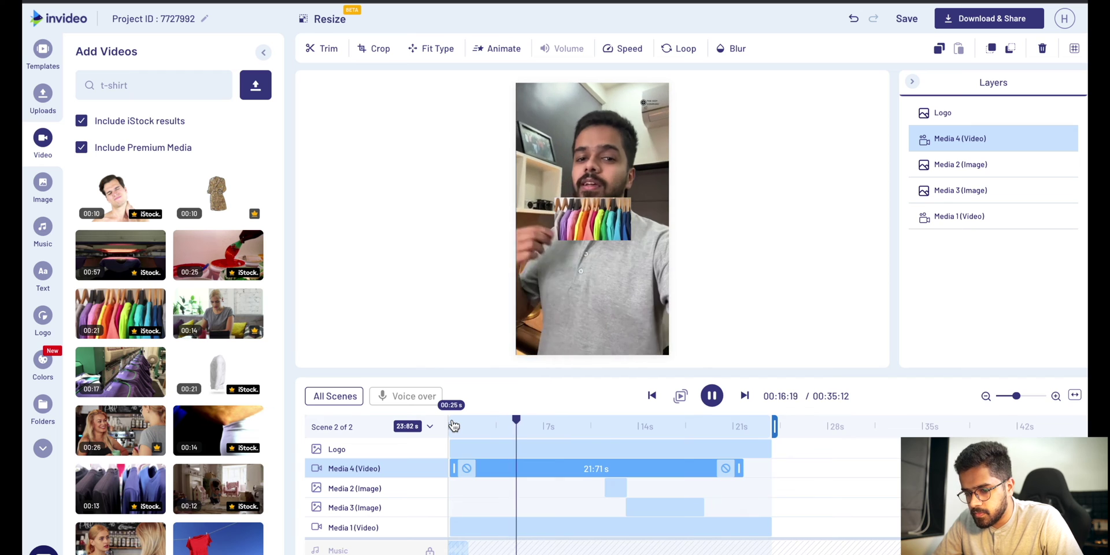
key(space)
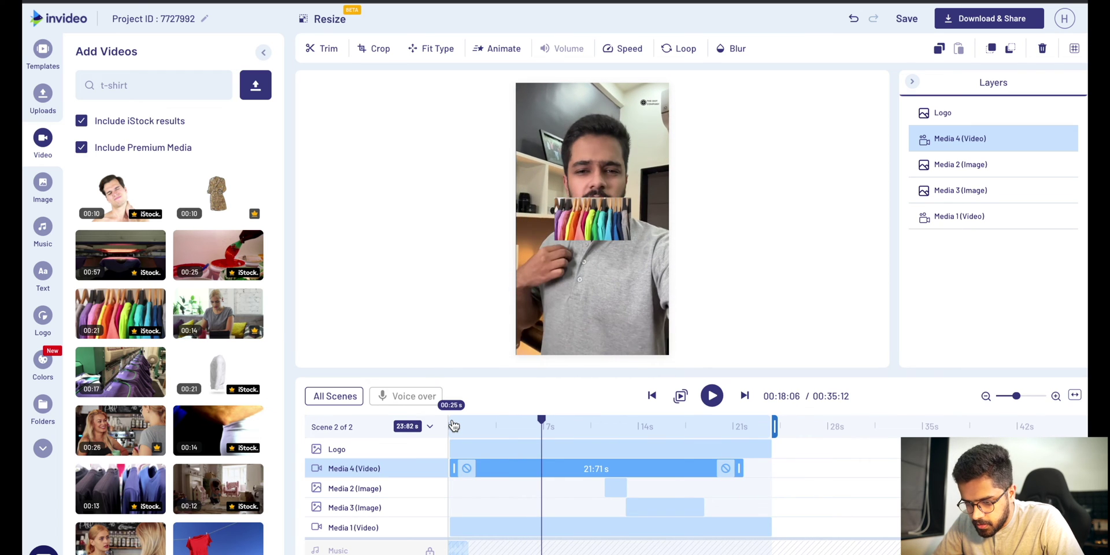
Make the shirt-rack clip start about 7 s in and stretch it to fill the canvas
drag(453, 469, 540, 468)
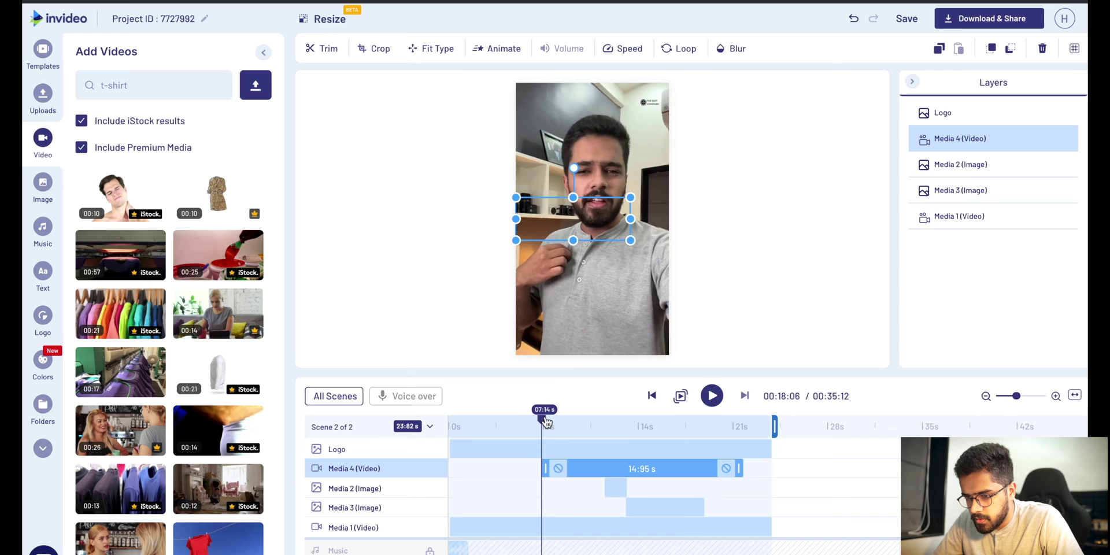
drag(546, 421, 566, 421)
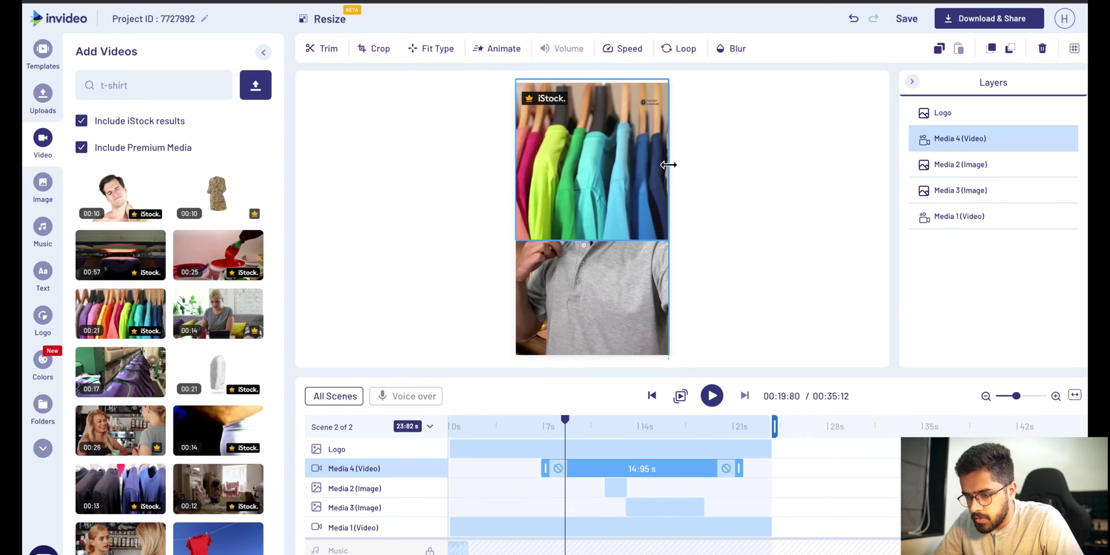
drag(596, 238, 600, 357)
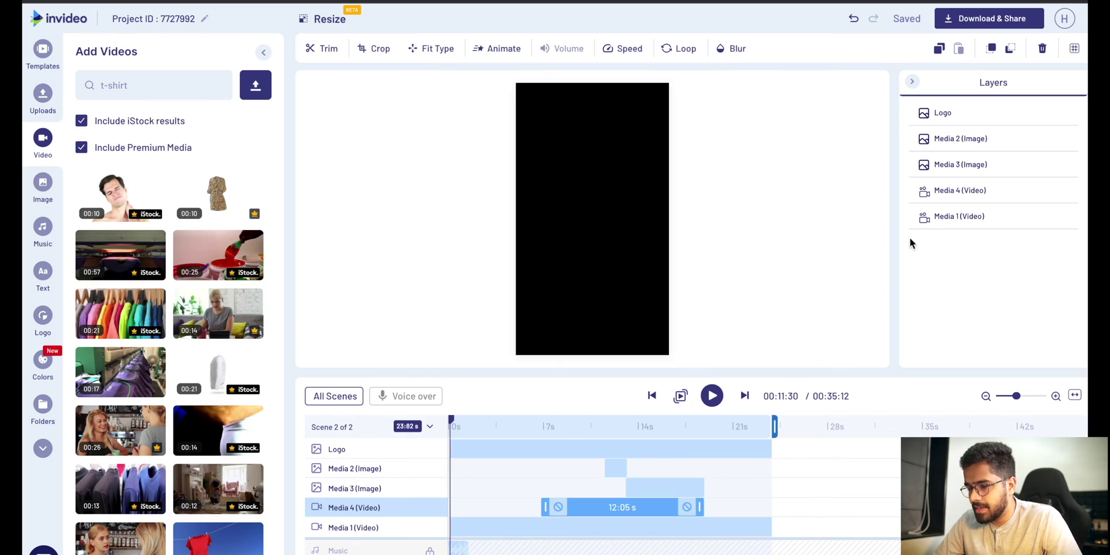
Open the Download & Share export options at 1080p
click(1003, 19)
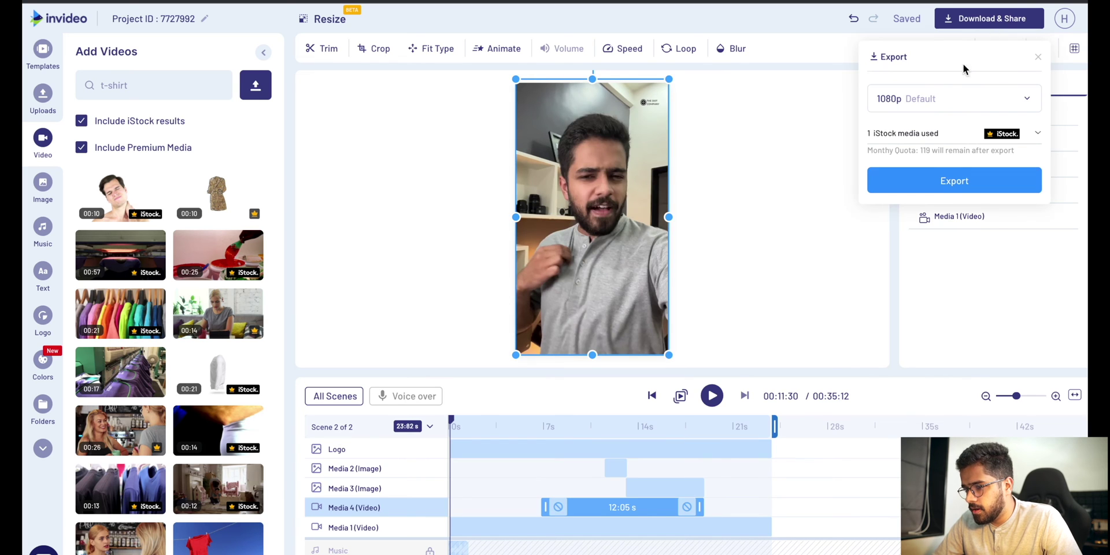
Export the Henley promo video at 1080p
click(951, 182)
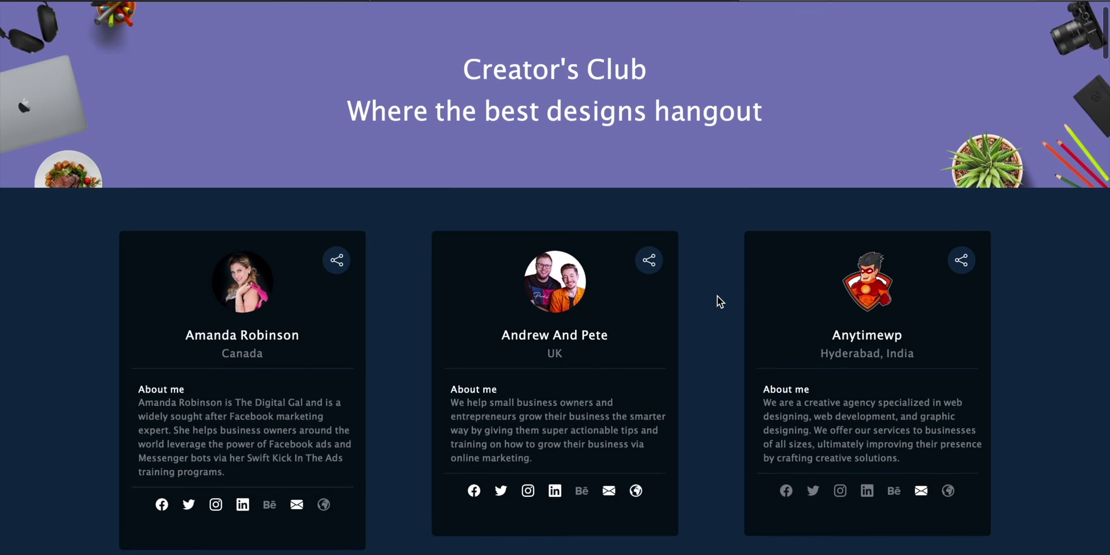
scroll(717, 296, down, 2)
scroll(717, 296, down, 10)
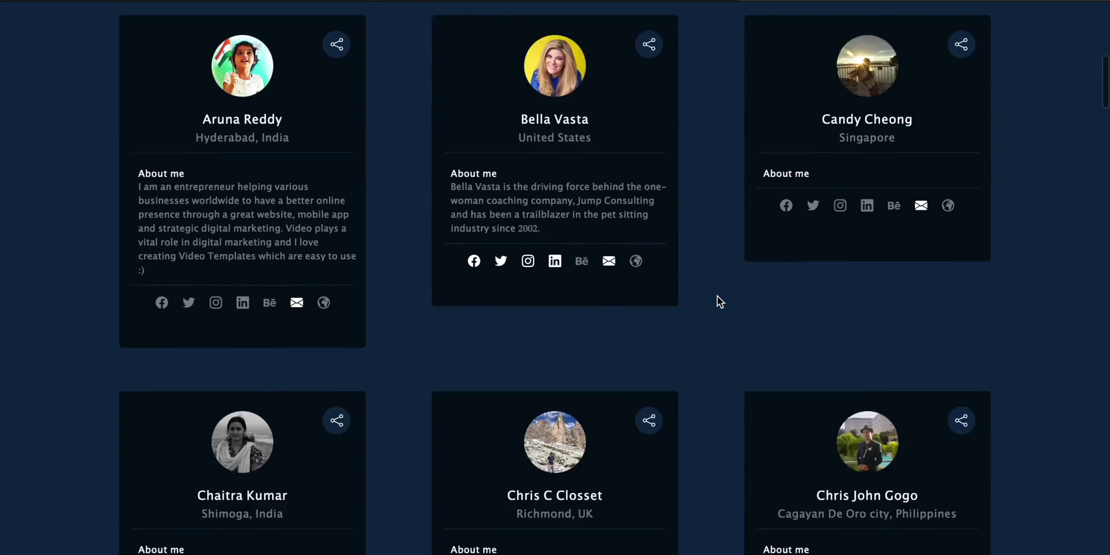
scroll(717, 296, down, 10)
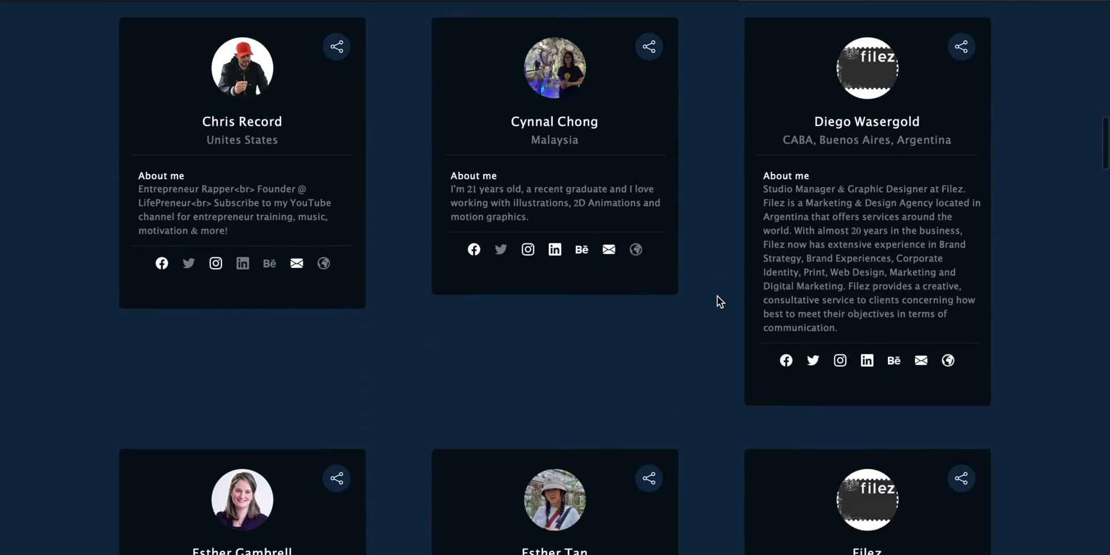
scroll(717, 296, down, 10)
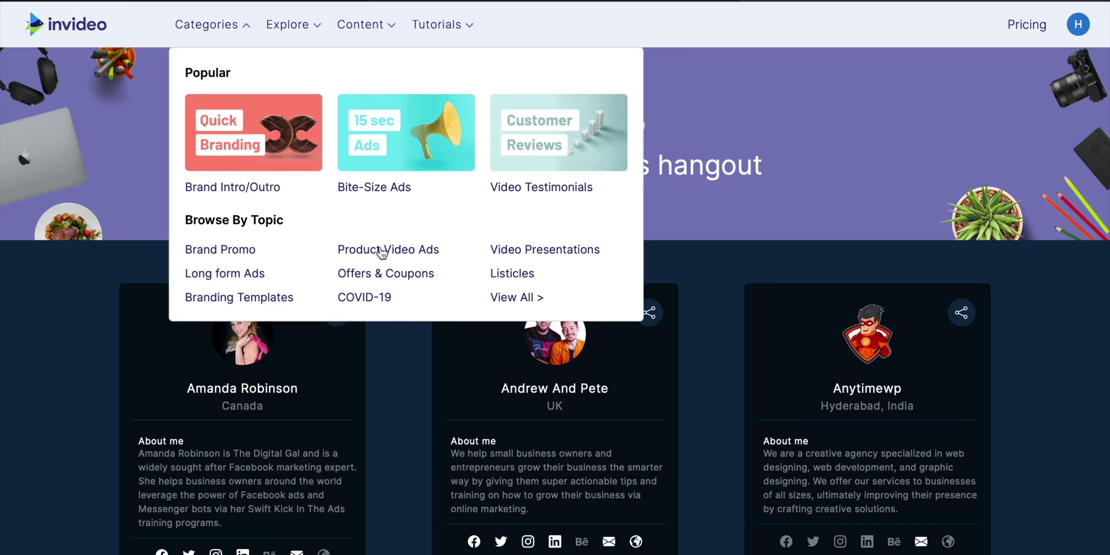
mouse_move(304, 41)
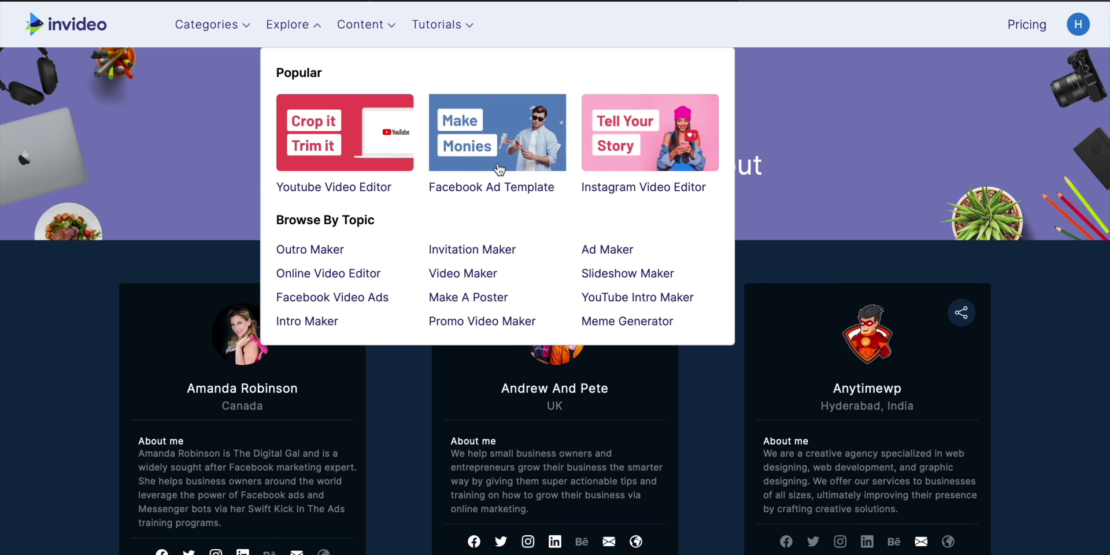
mouse_move(385, 45)
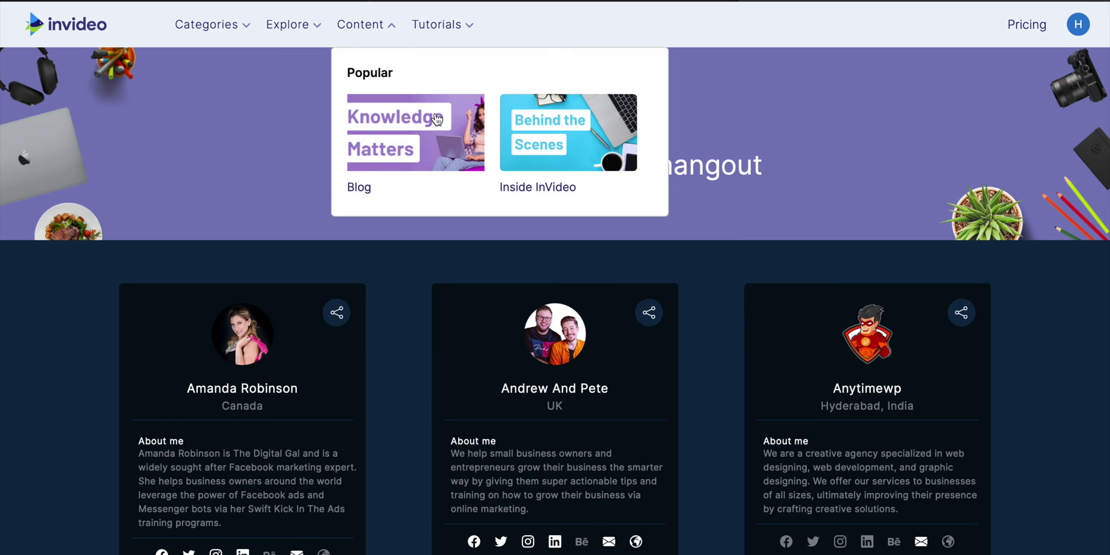
mouse_move(425, 22)
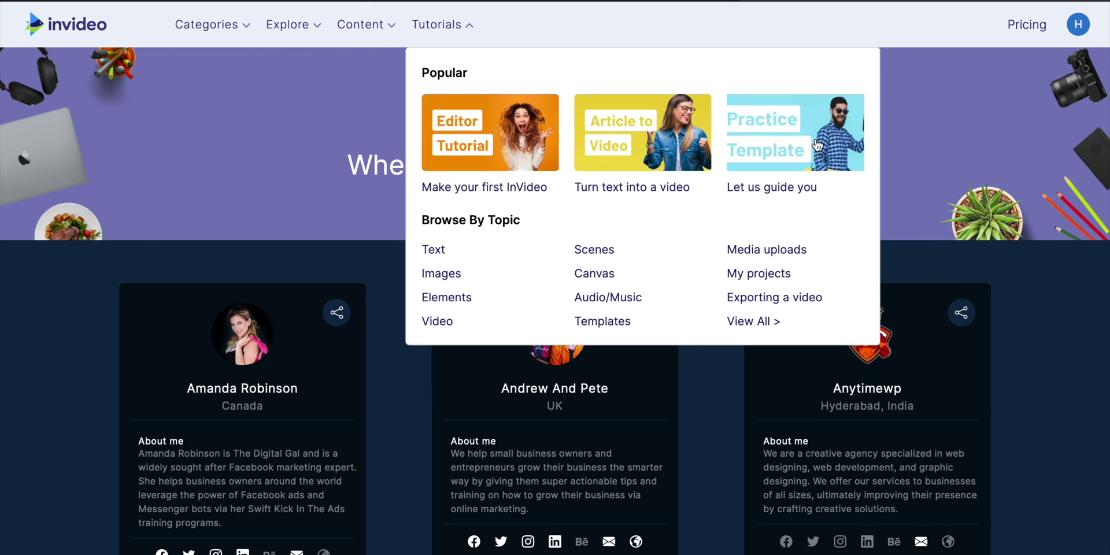